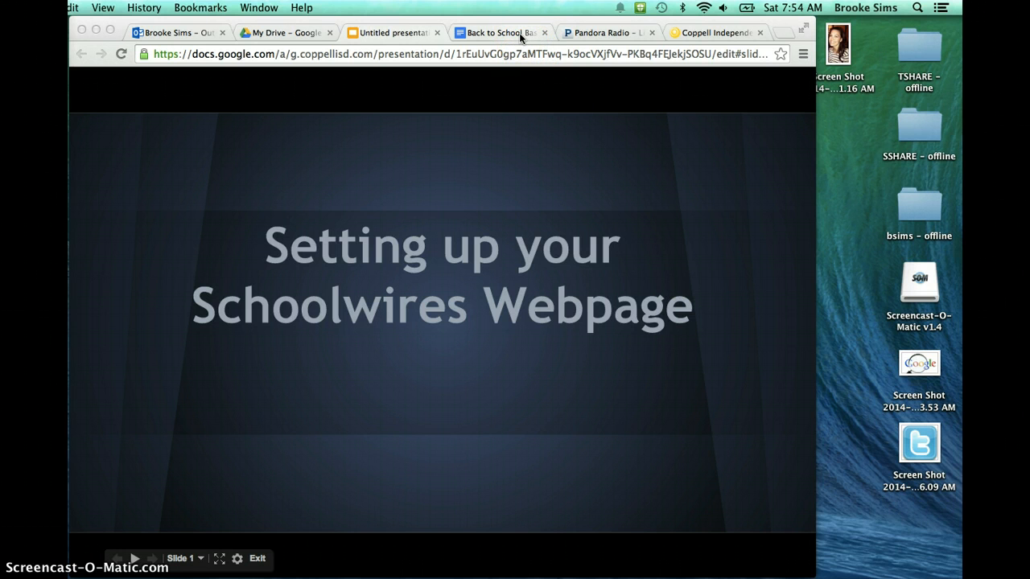
- Switch to the Back to School Basics document and select the Google magnifier image in the Notes column
left_click(499, 33)
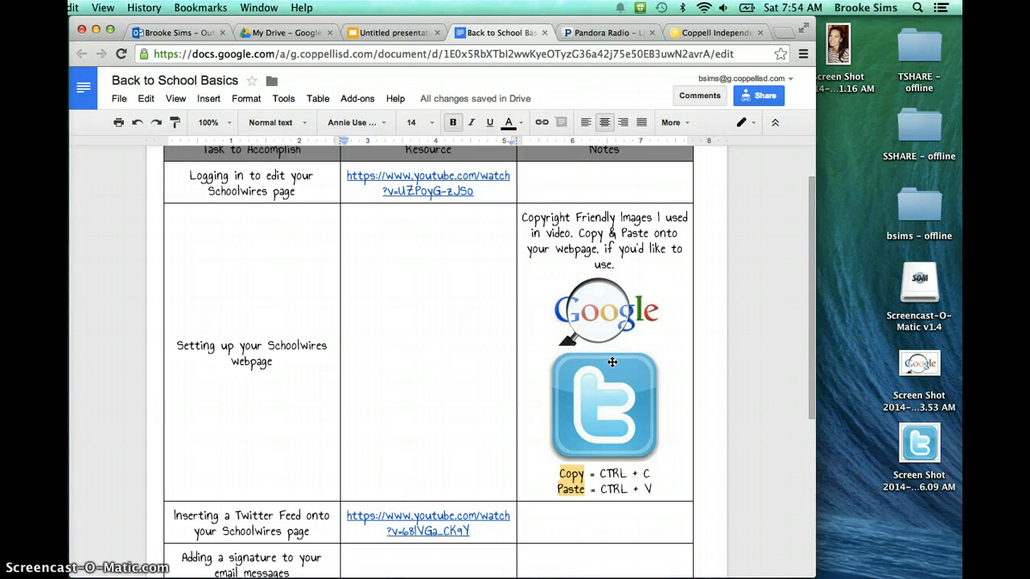
left_click(630, 314)
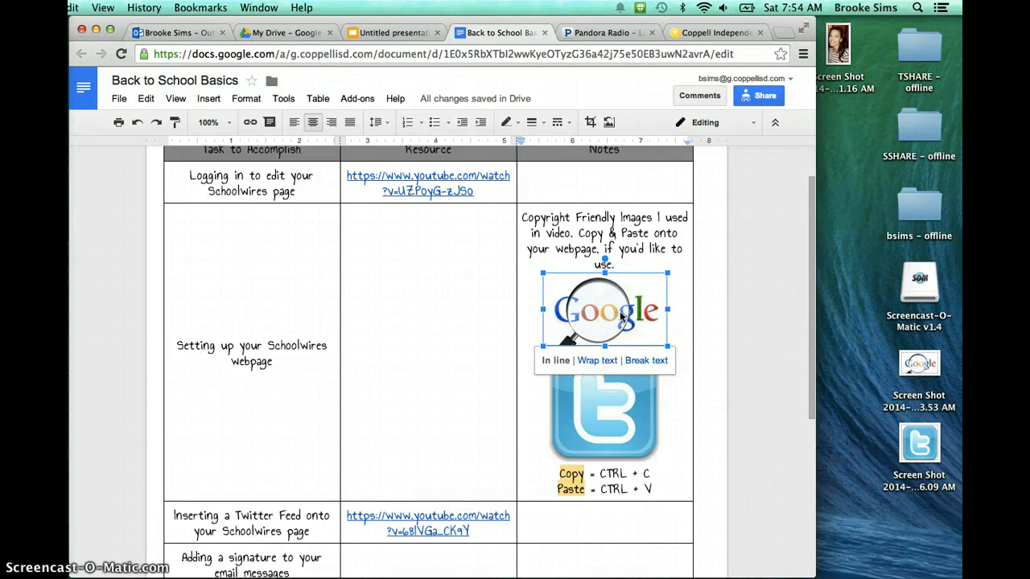
right_click(620, 317)
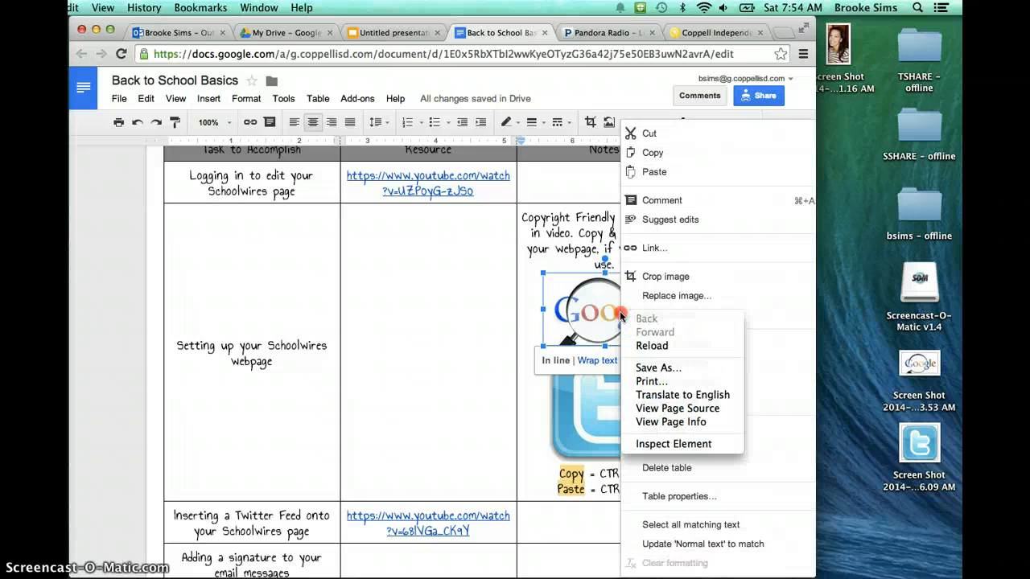
left_click(653, 369)
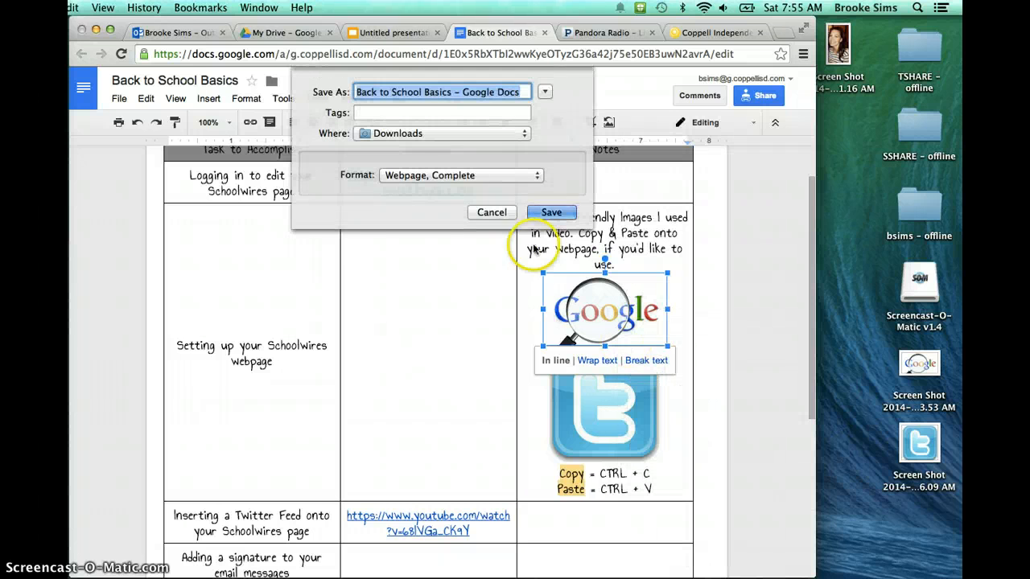
left_click(505, 135)
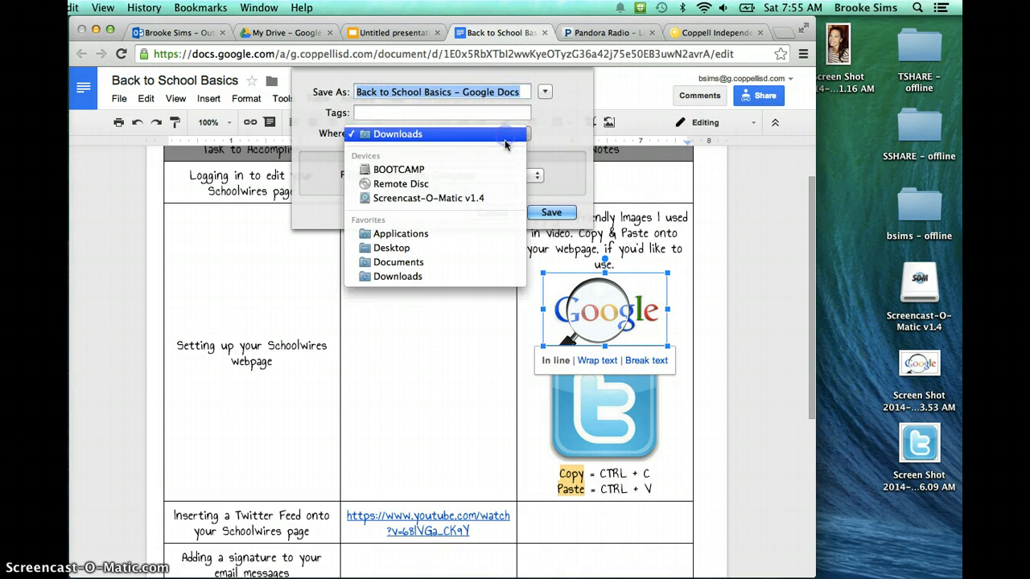
left_click(496, 247)
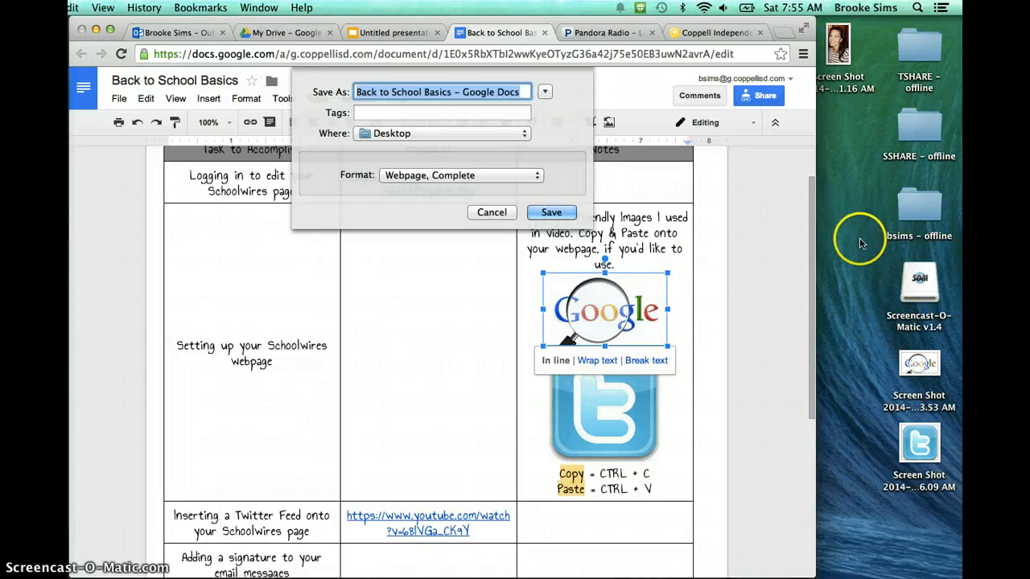
left_click(910, 368)
double_click(910, 368)
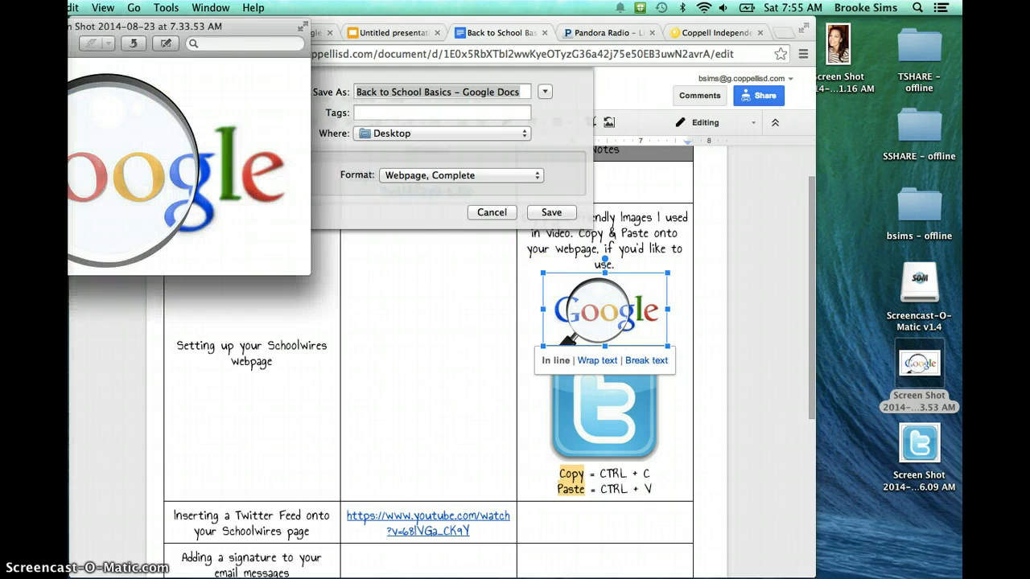
key("super+w")
left_click(500, 213)
- Starting from the Twitter image, save the Back to School Basics page to the Desktop in Webpage, Complete format
left_click(607, 418)
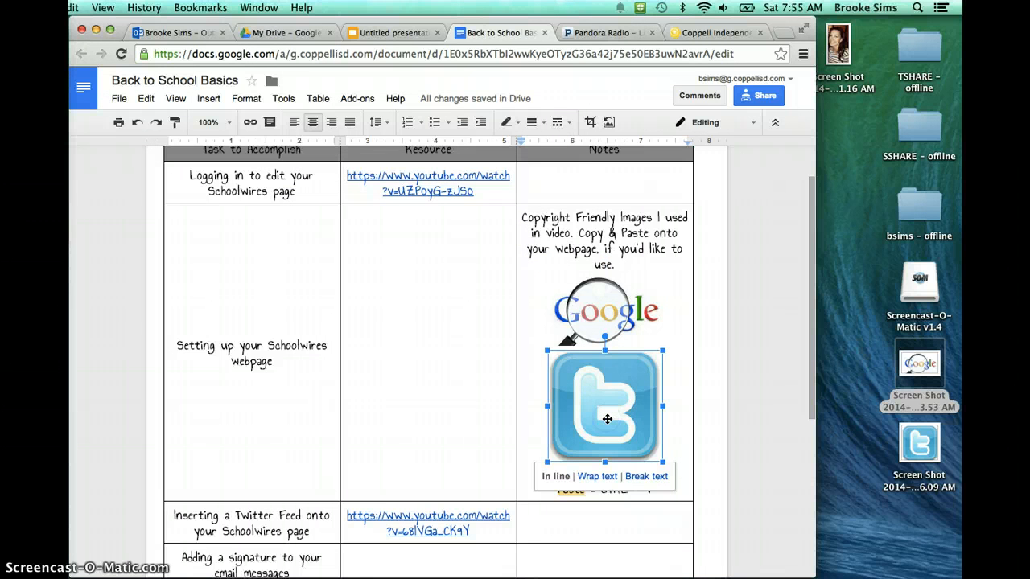
right_click(606, 418)
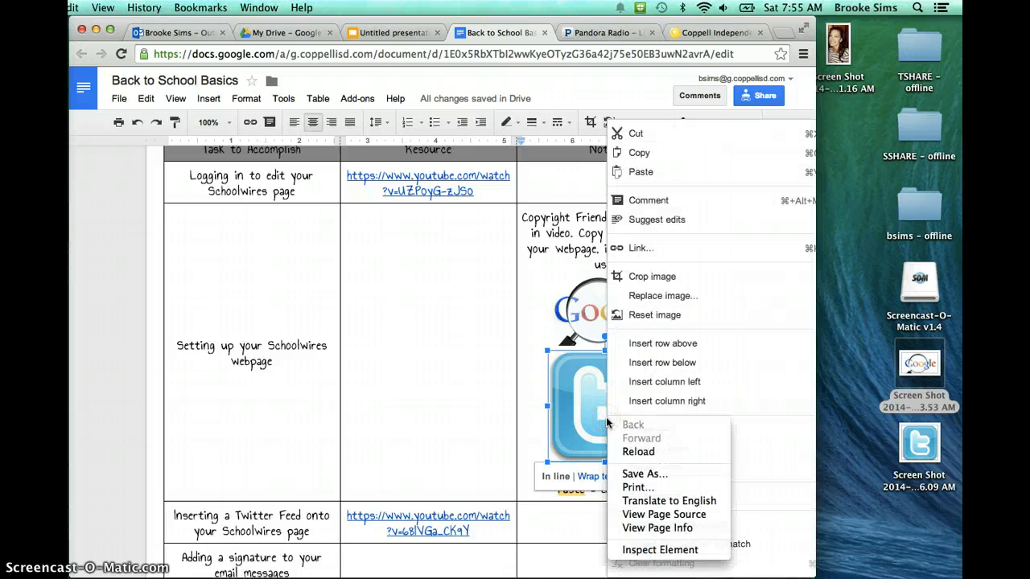
left_click(632, 475)
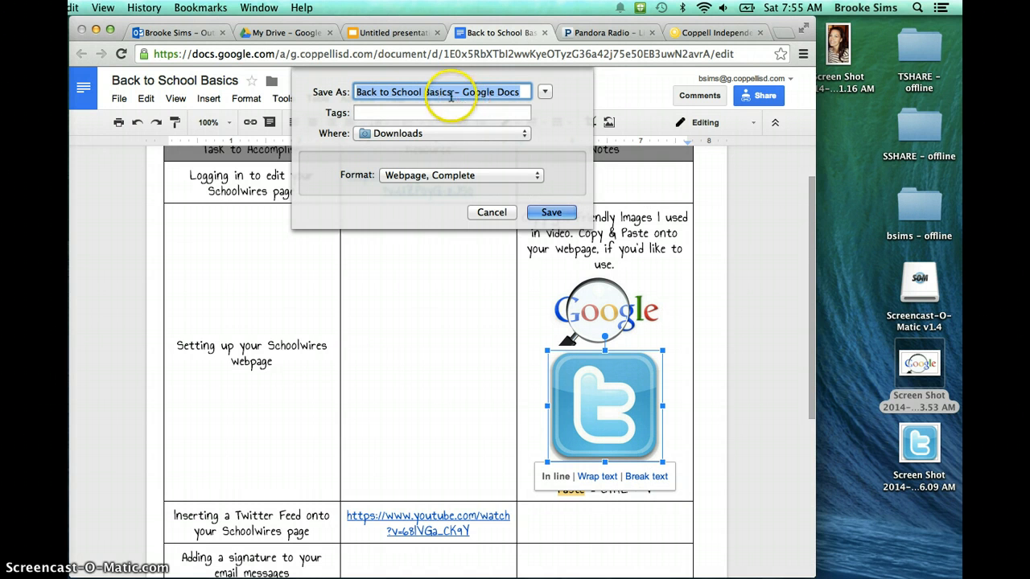
left_click(472, 133)
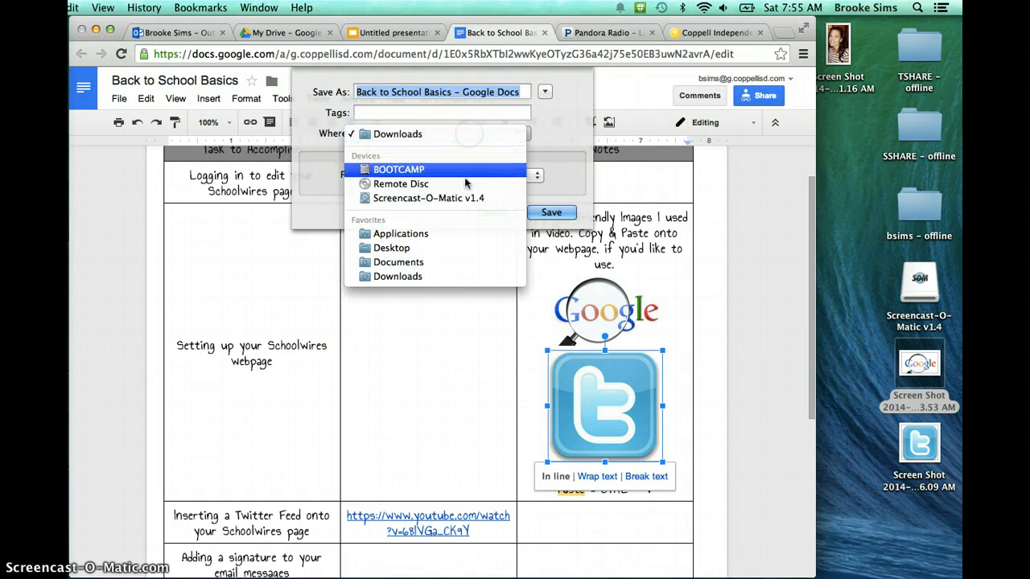
left_click(448, 253)
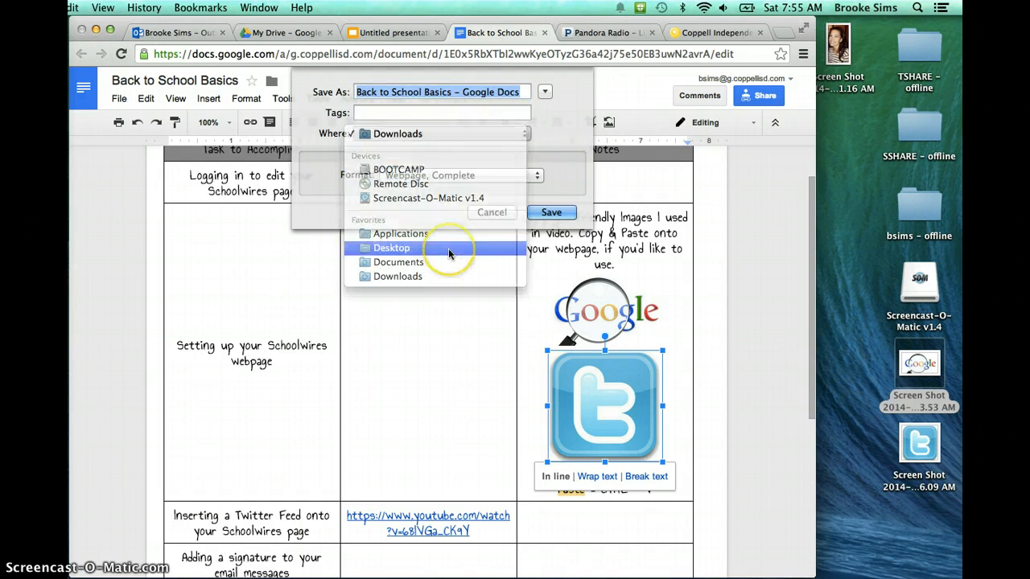
left_click(551, 213)
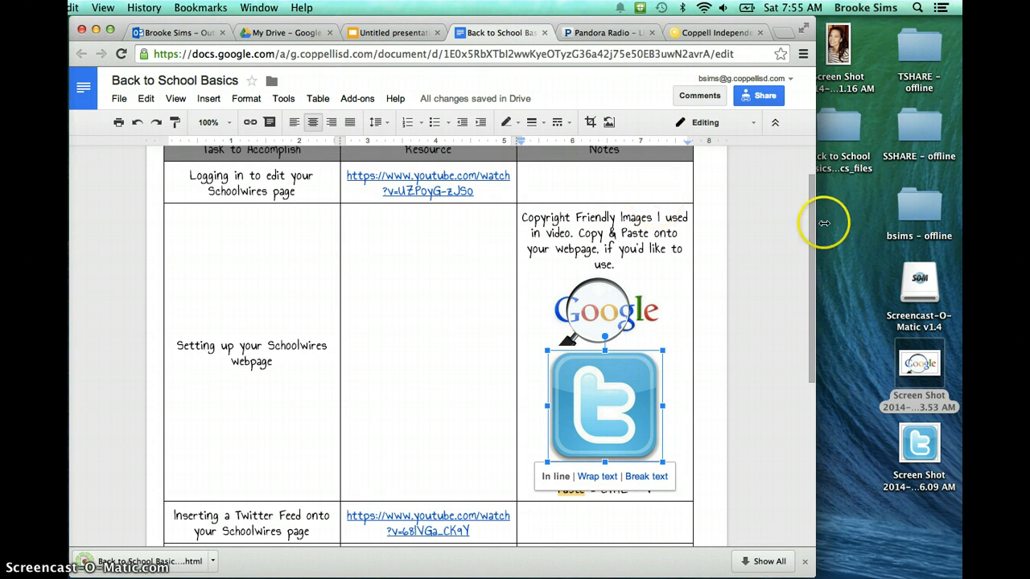
left_click(721, 411)
scroll(721, 411, "down", 2)
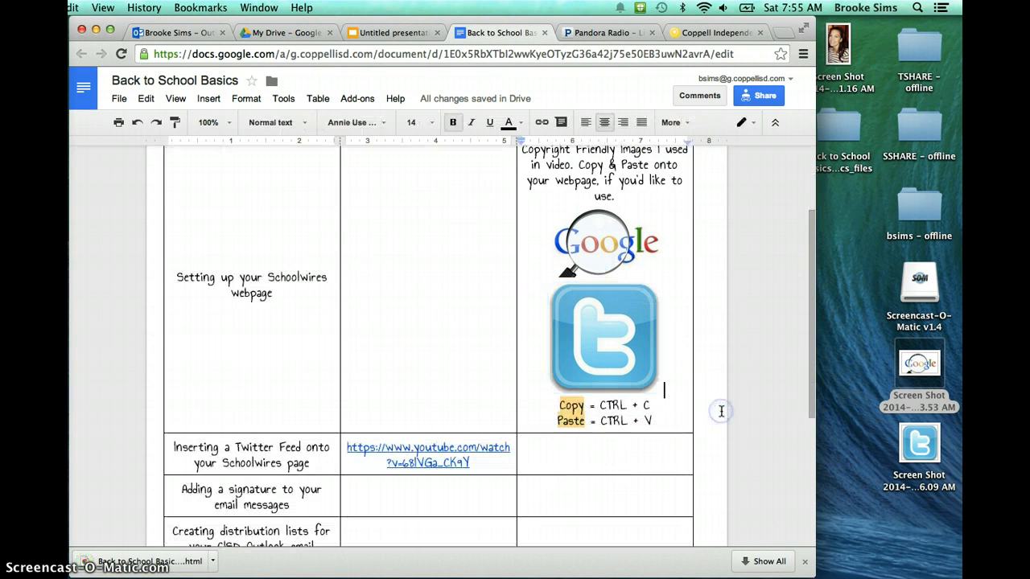
- Switch to the Coppell ISD website, open its Site Manager and move that window so the section workspace is fully visible
left_click(688, 32)
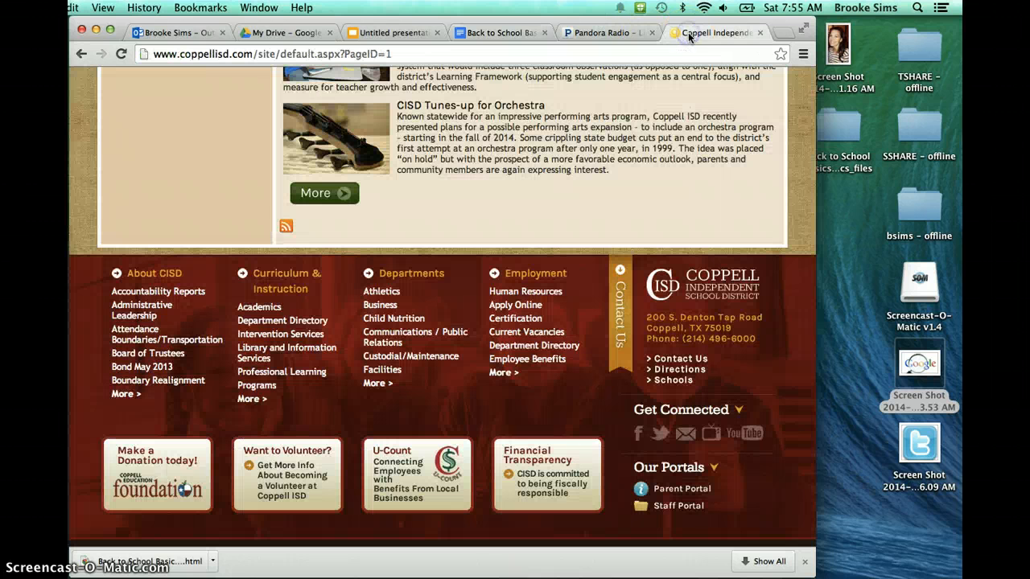
left_click(805, 562)
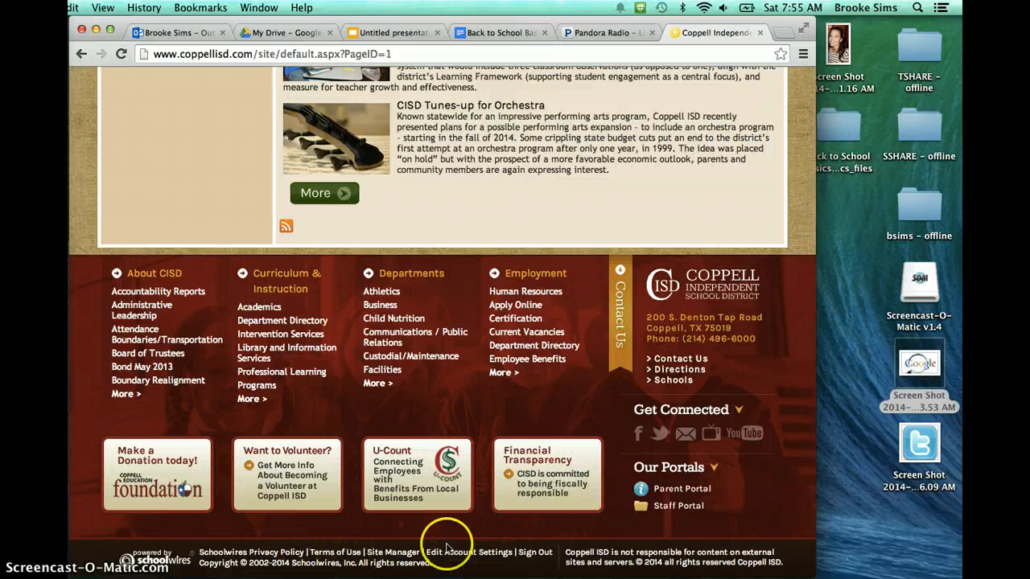
left_click(408, 556)
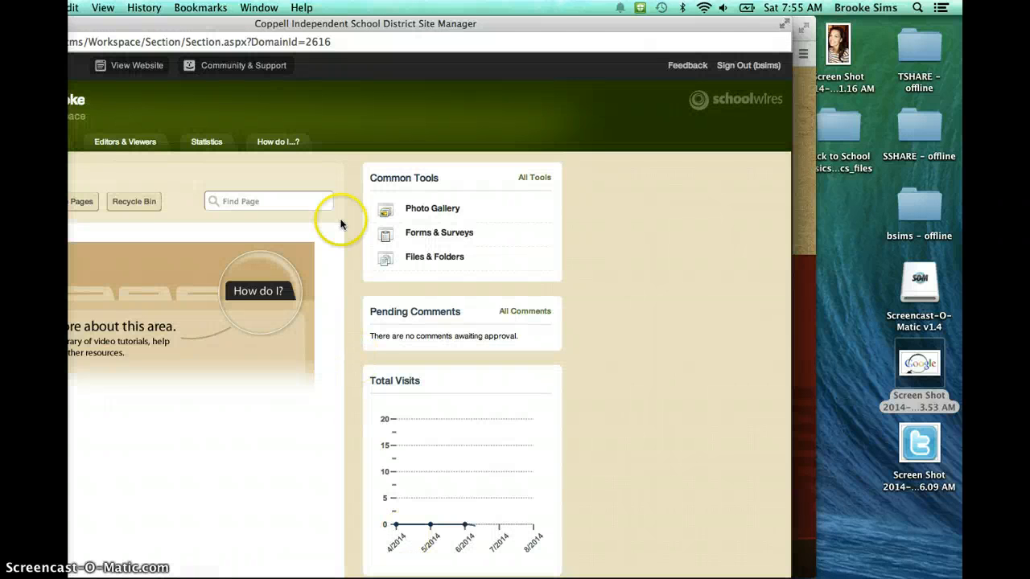
left_click_drag(331, 31, 461, 32)
left_click(274, 66)
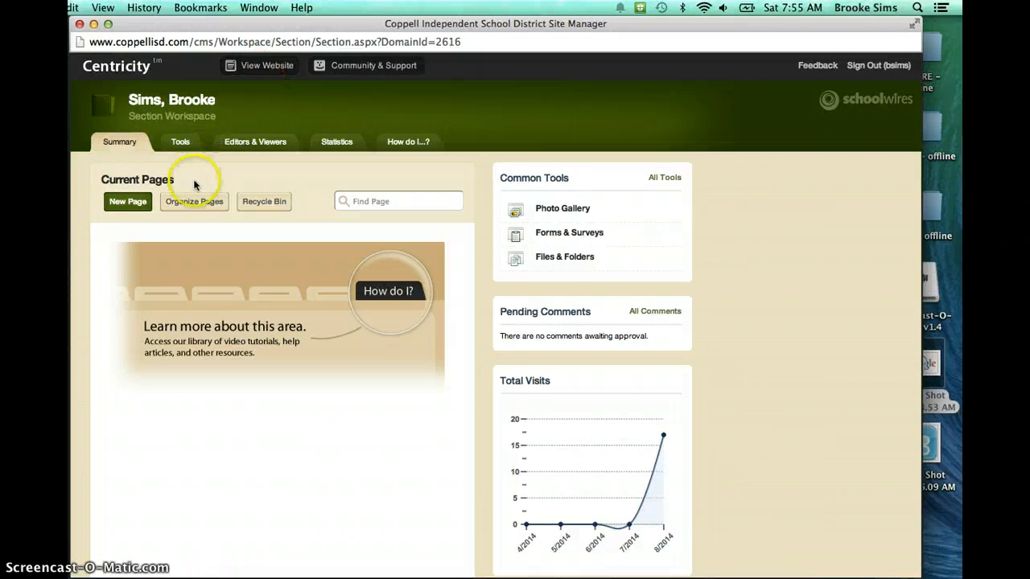
- Create a new Flex Editor page in the section workspace, named with the teacher's title and surname
left_click(129, 202)
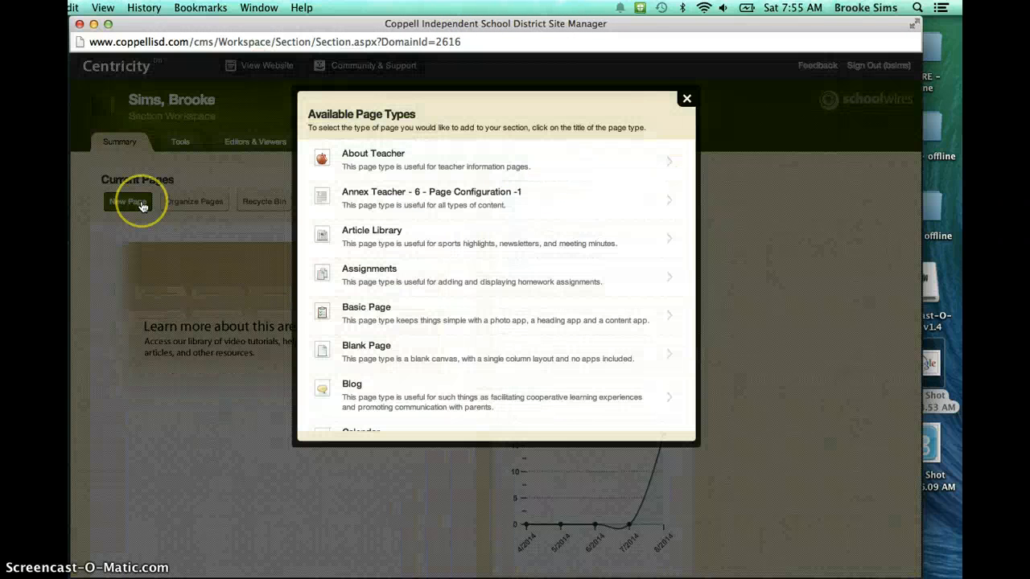
scroll(464, 338, "down", 15)
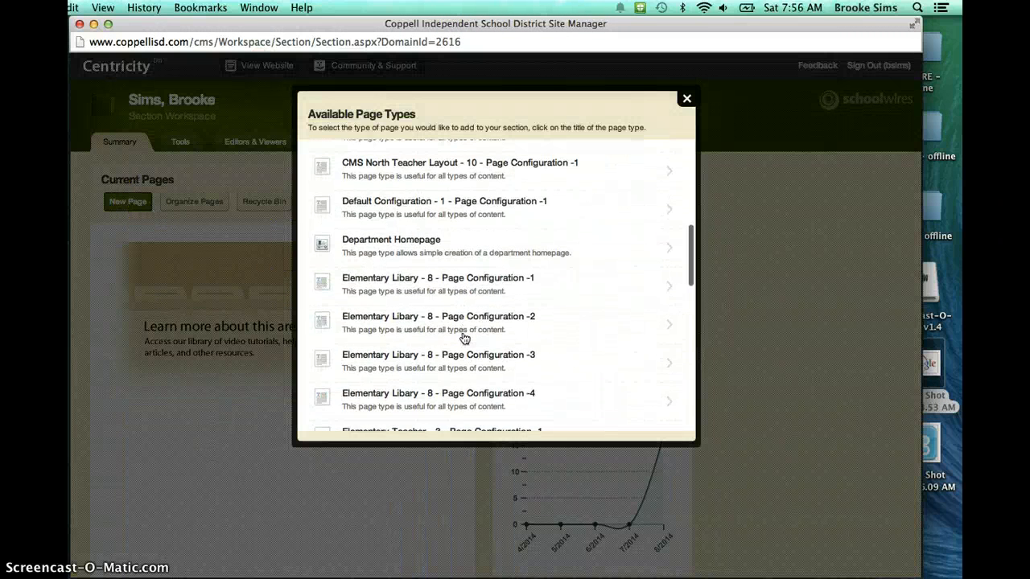
scroll(464, 338, "down", 2)
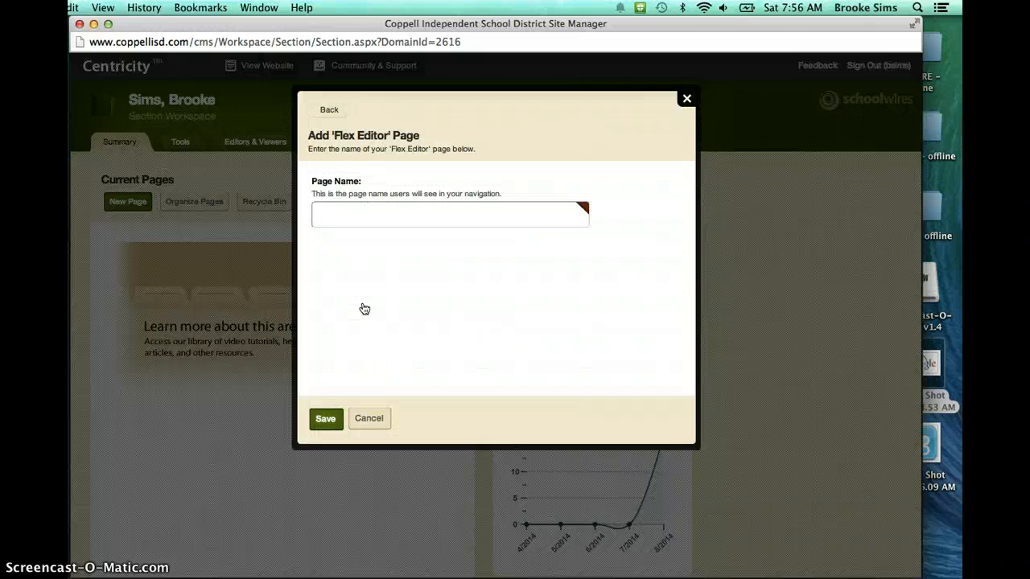
left_click(370, 216)
type("Mrs. Sims")
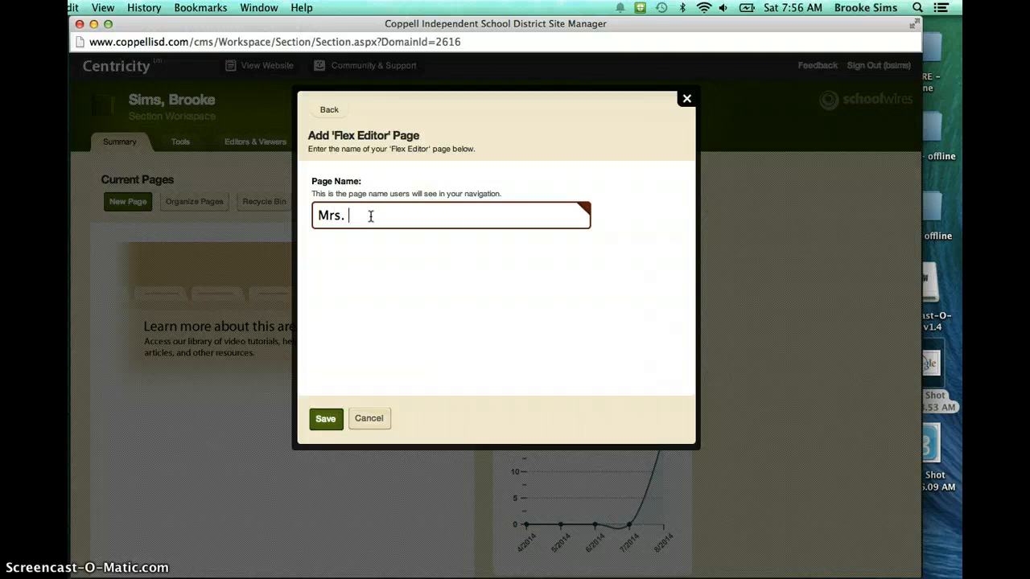
left_click(322, 414)
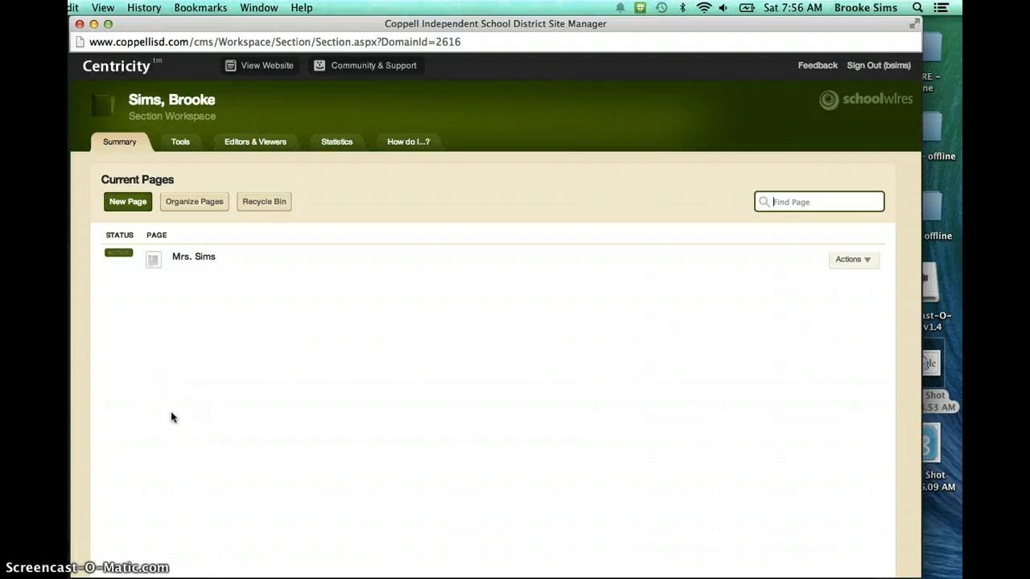
- Open the new page's editor and write a greeting with the teacher's name, ending "I'm so glad that you'll be in my class this year!"
left_click(193, 258)
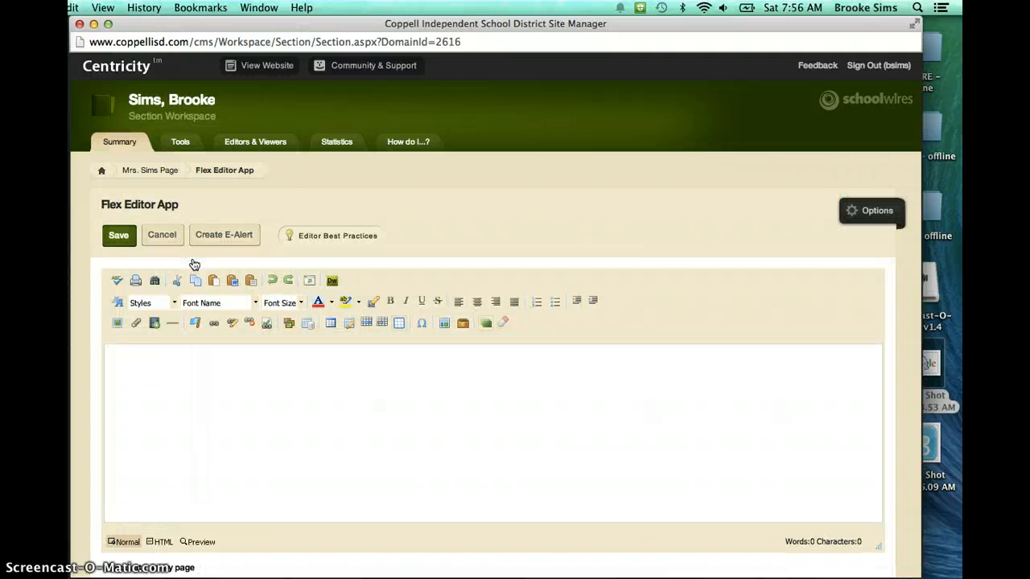
left_click(102, 270)
left_click(387, 352)
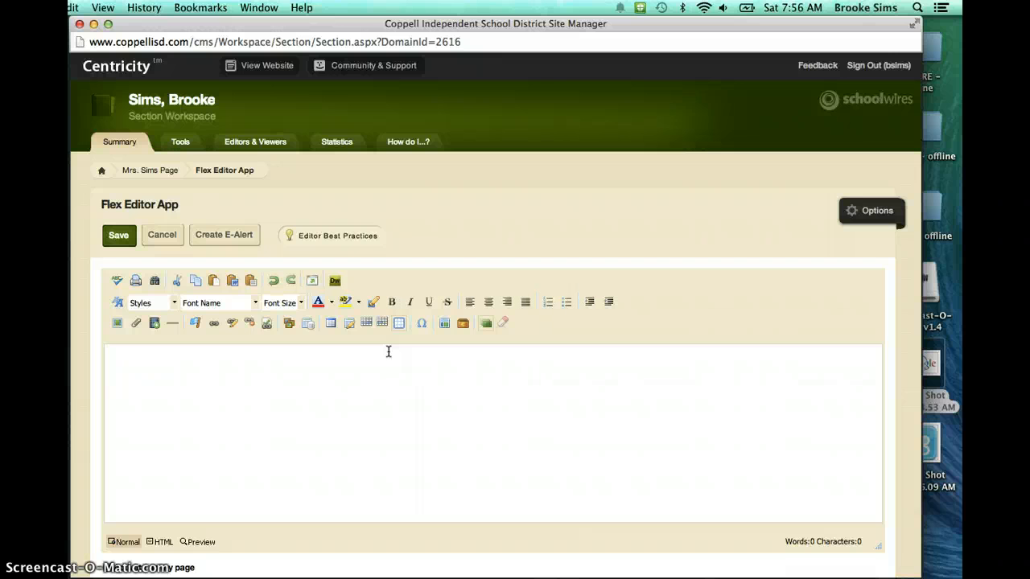
type("Hello!  I'm M")
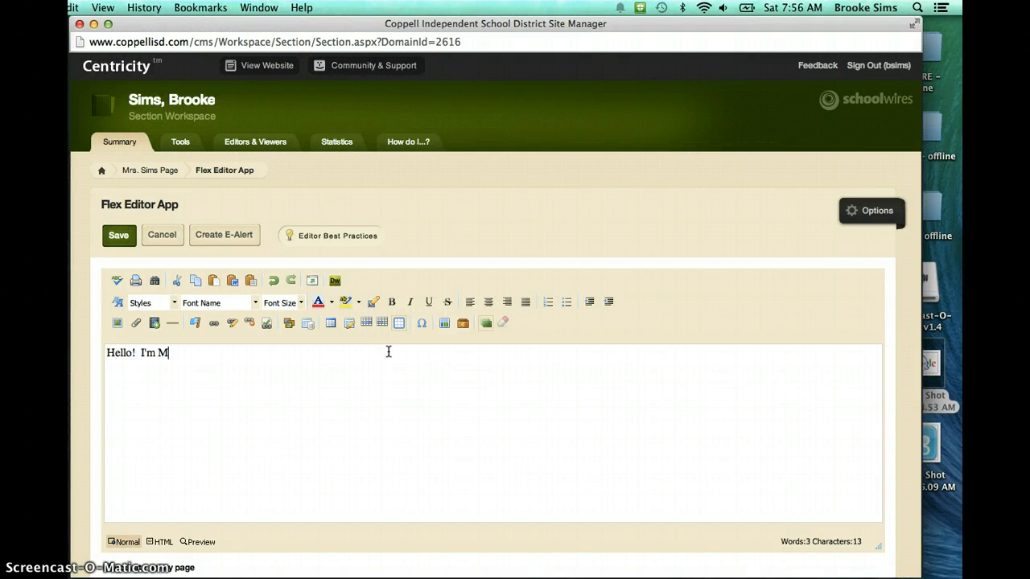
type("rs. Sims and I'm so ")
type("glad that you'l")
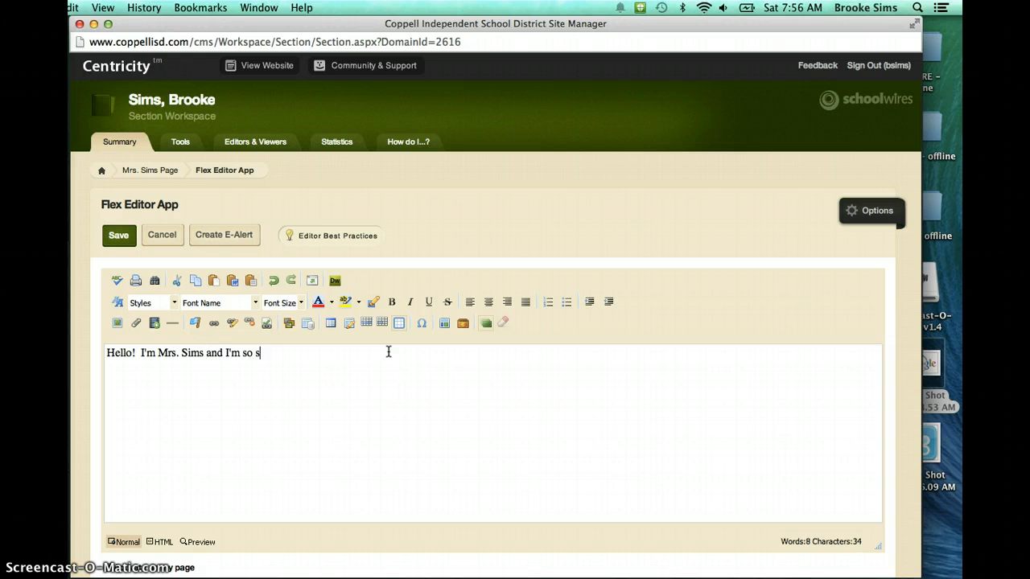
type("l be in")
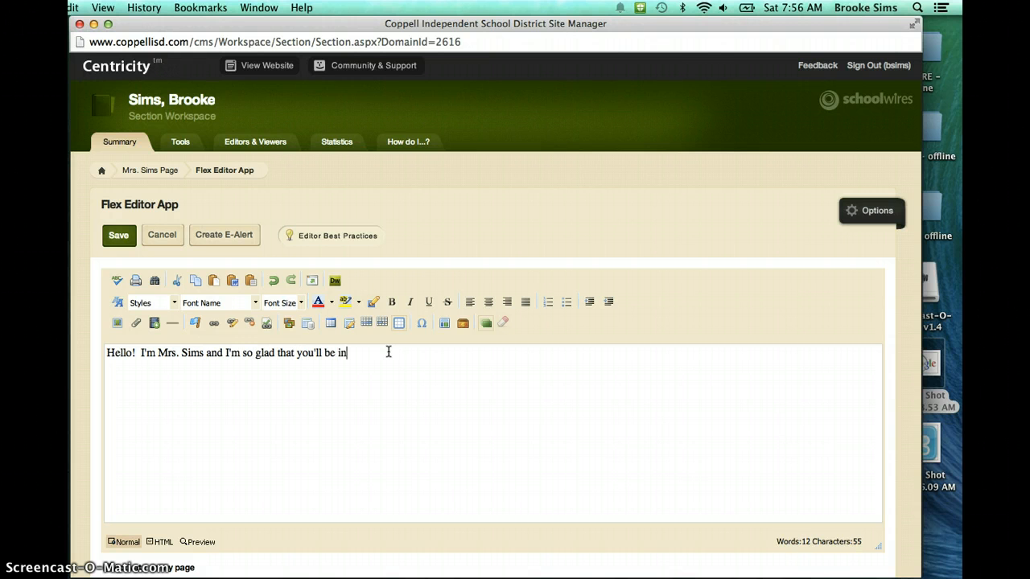
type(" my class this year!  It's")
- Complete the welcome message with the sentence "It's going to be a fabulous year of learning in 4D!"
type(" goign to b")
key("BackSpace")
key("BackSpace")
key("BackSpace")
key("BackSpace")
key("BackSpace")
key("BackSpace")
key("BackSpace")
type("ng t")
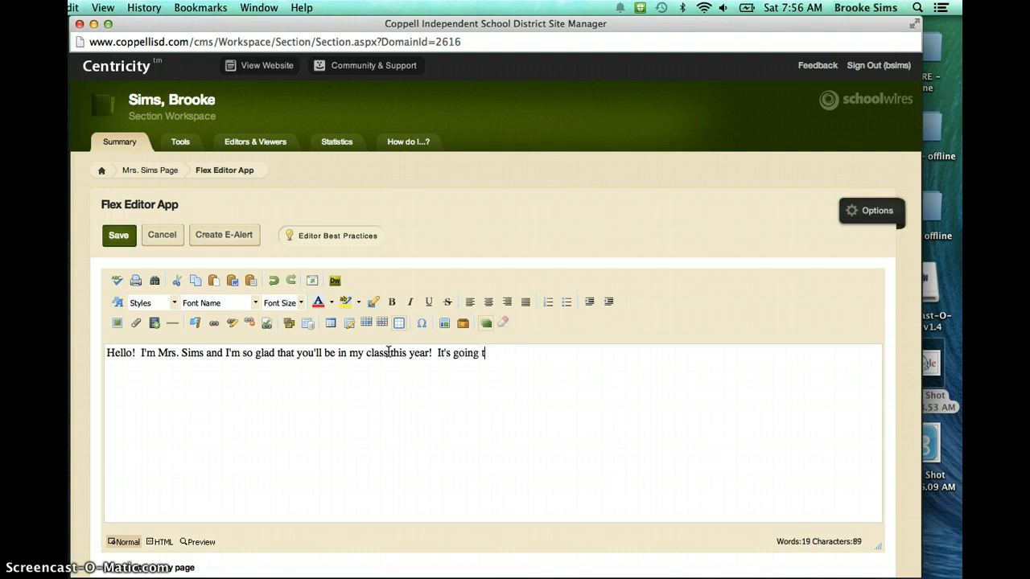
type("o be a fabulous ")
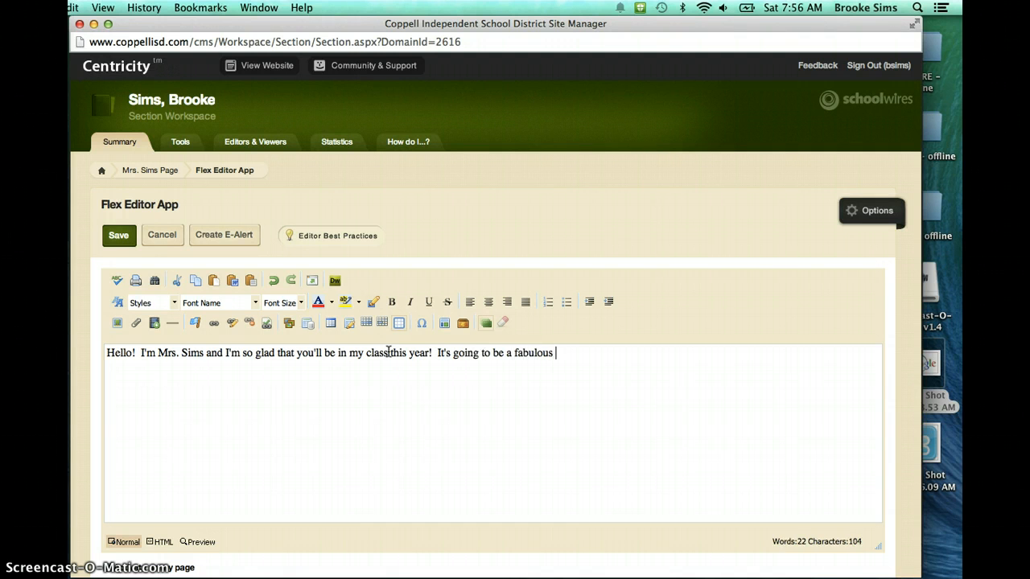
type("year of learning in 4D!")
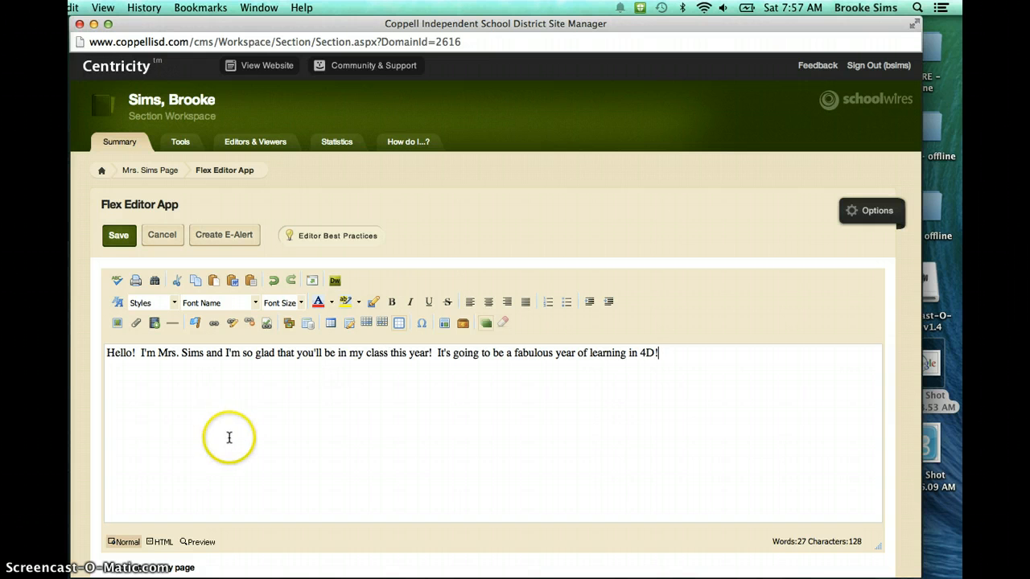
- Format the whole welcome message with a rounded sans-serif font, centered alignment and bold
key("super+a")
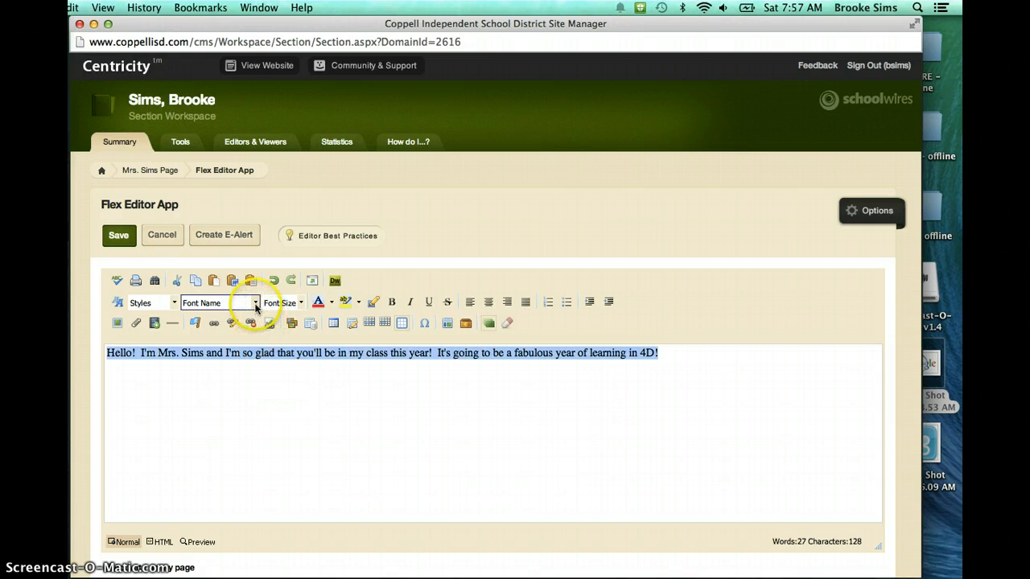
left_click(255, 302)
left_click(250, 387)
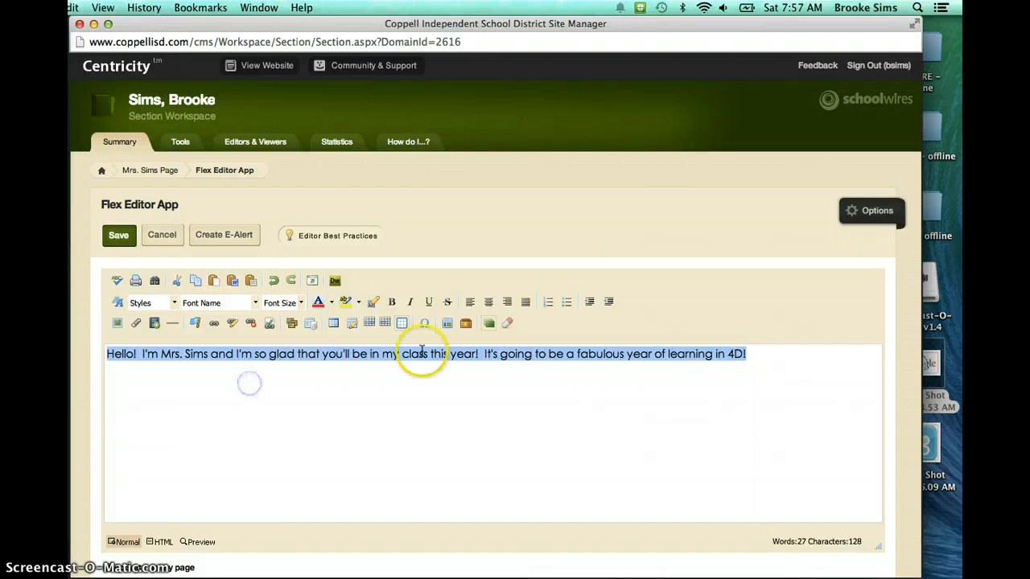
left_click(489, 303)
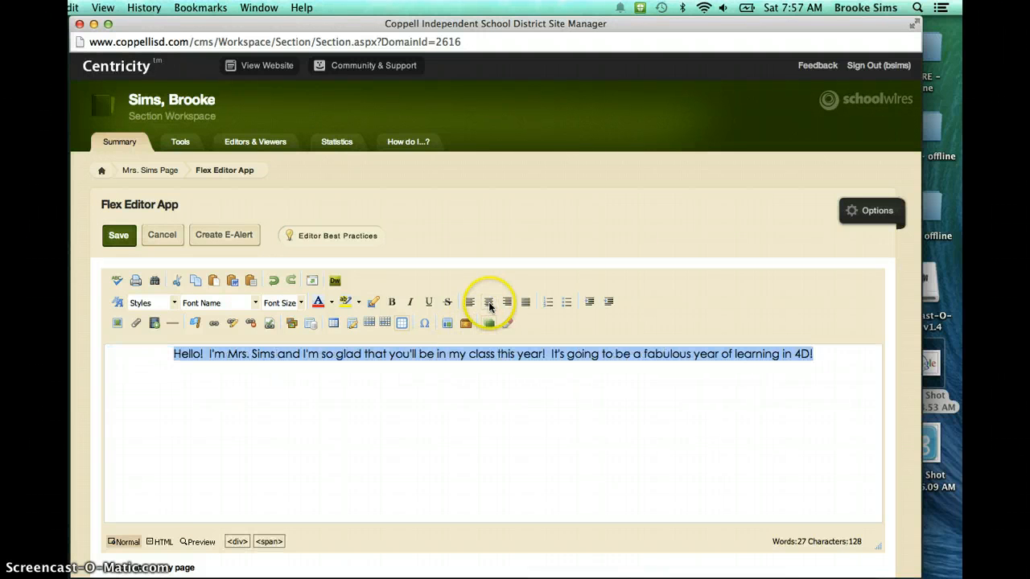
left_click(392, 303)
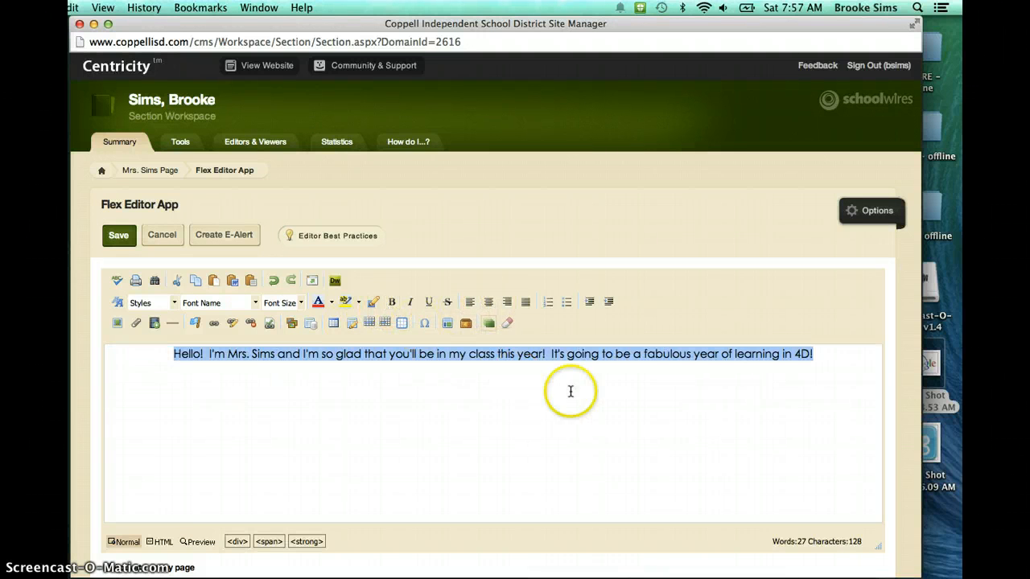
- On a new line below the welcome message, choose the portrait screenshot from the Desktop for image upload at Medium Size (300px width)
left_click(819, 357)
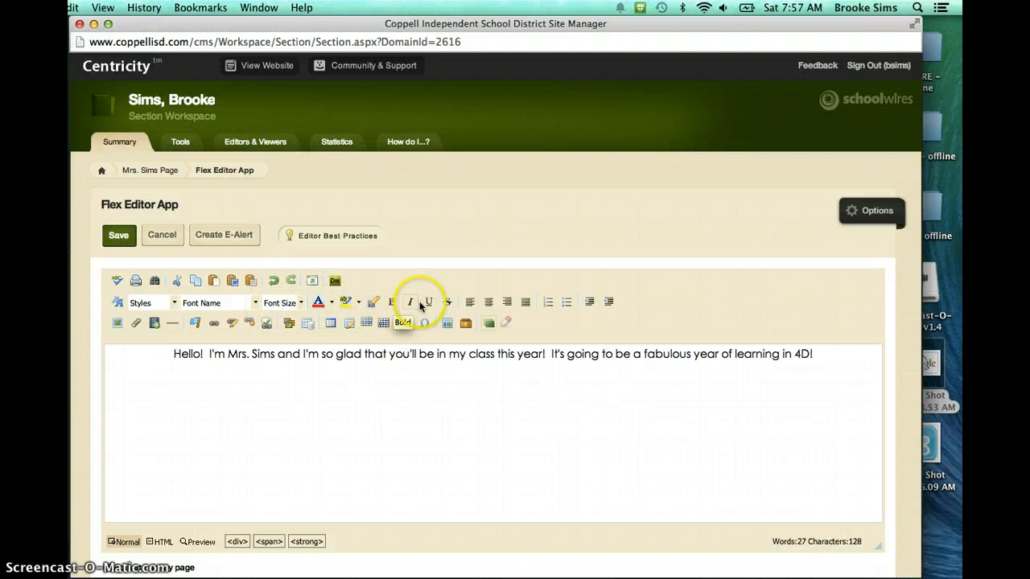
left_click(826, 359)
key("Return")
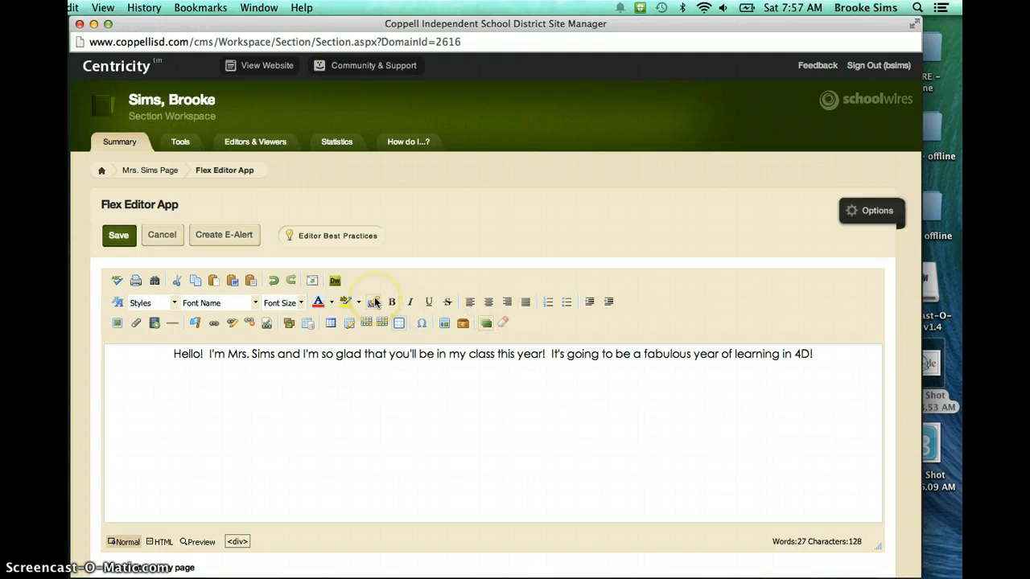
left_click(117, 324)
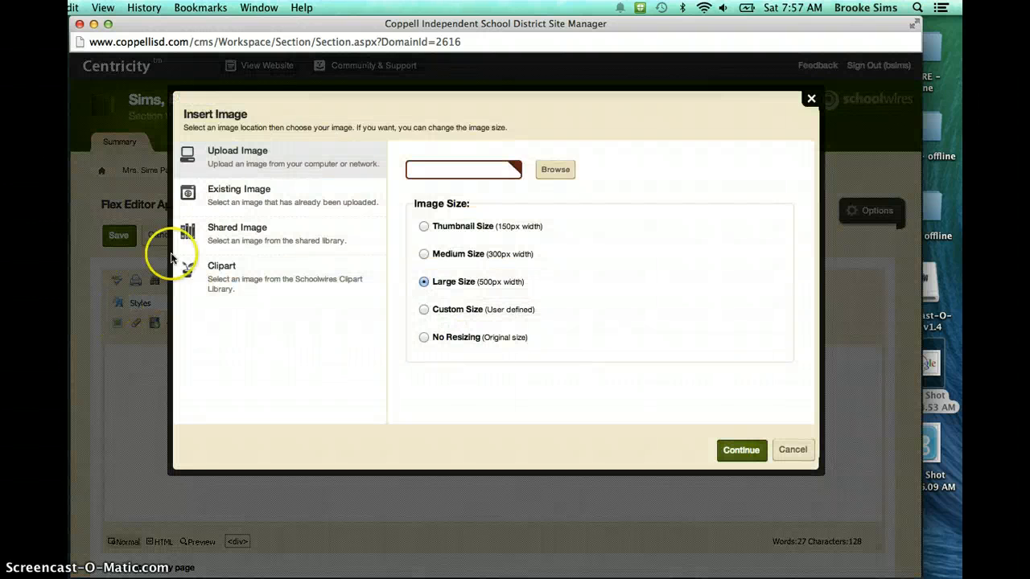
left_click(233, 155)
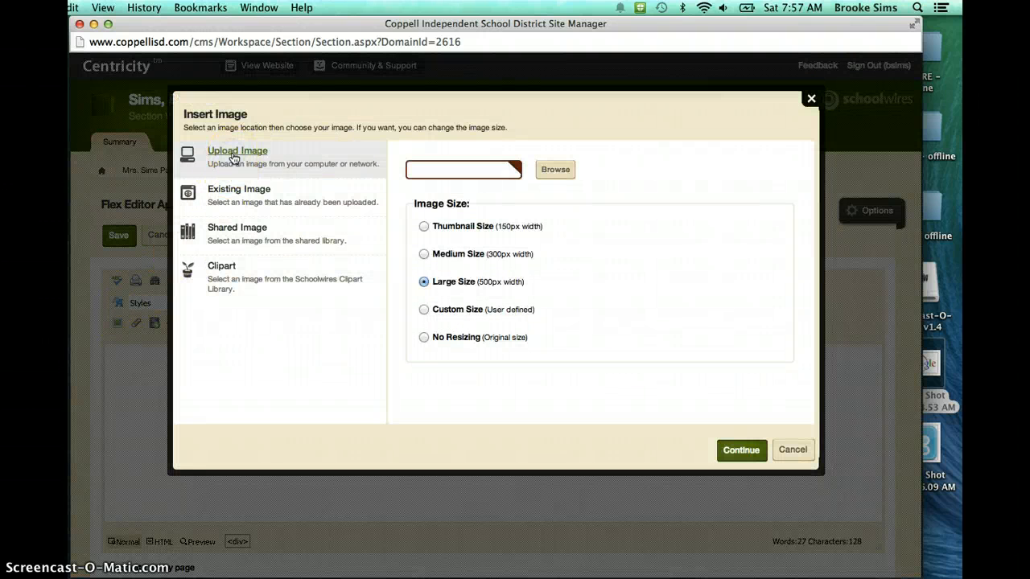
left_click(424, 254)
left_click(556, 171)
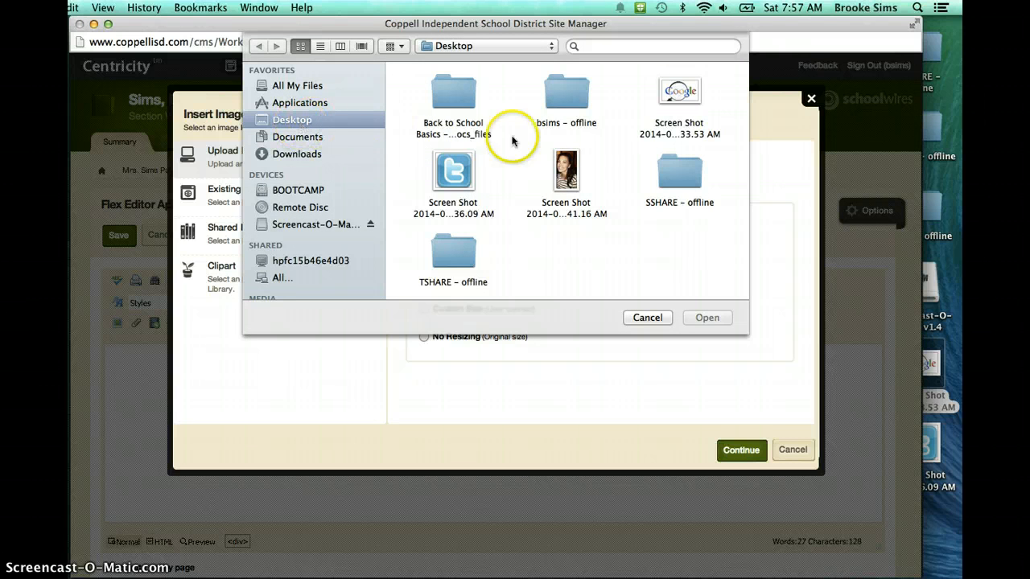
left_click(565, 170)
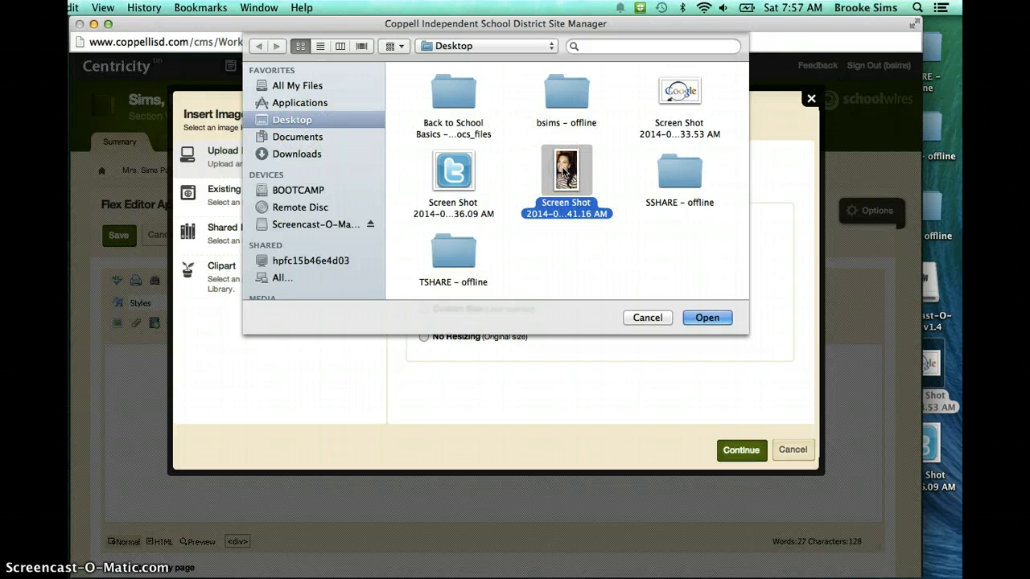
left_click(698, 317)
left_click(697, 318)
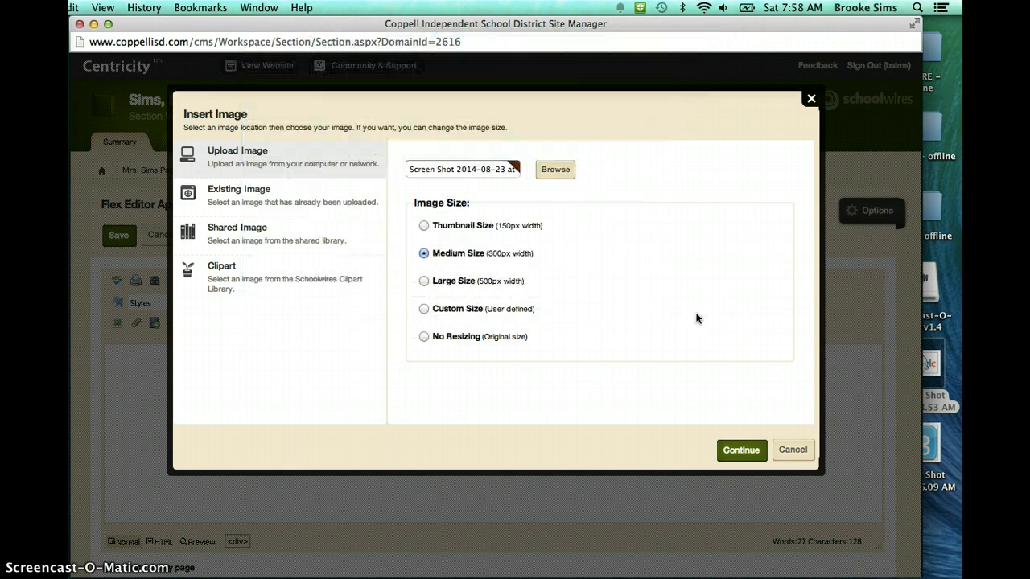
- Enter the teacher's title and surname as the portrait's alternative text and insert the image on the page
left_click(745, 451)
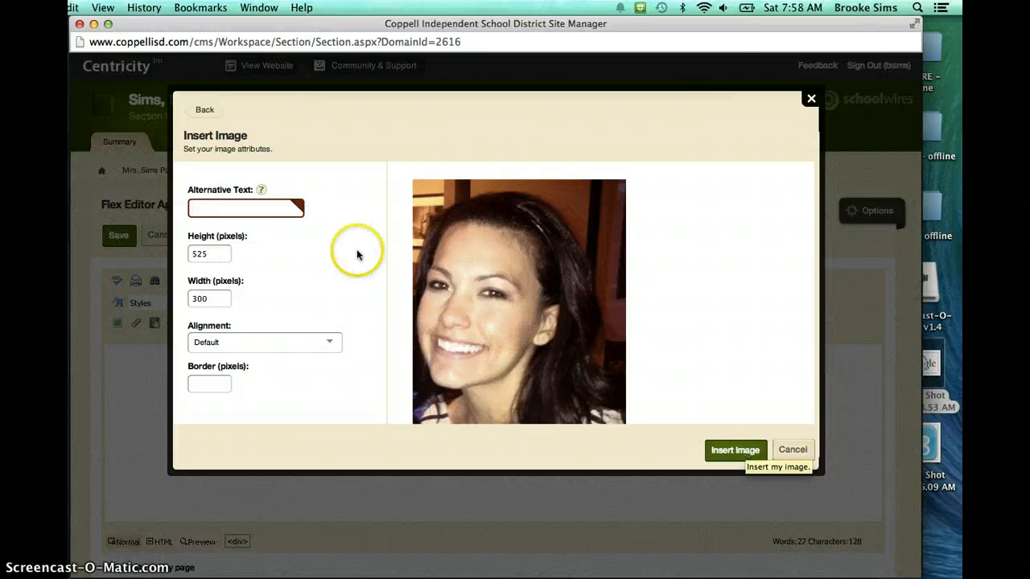
type("Mrs. Sims")
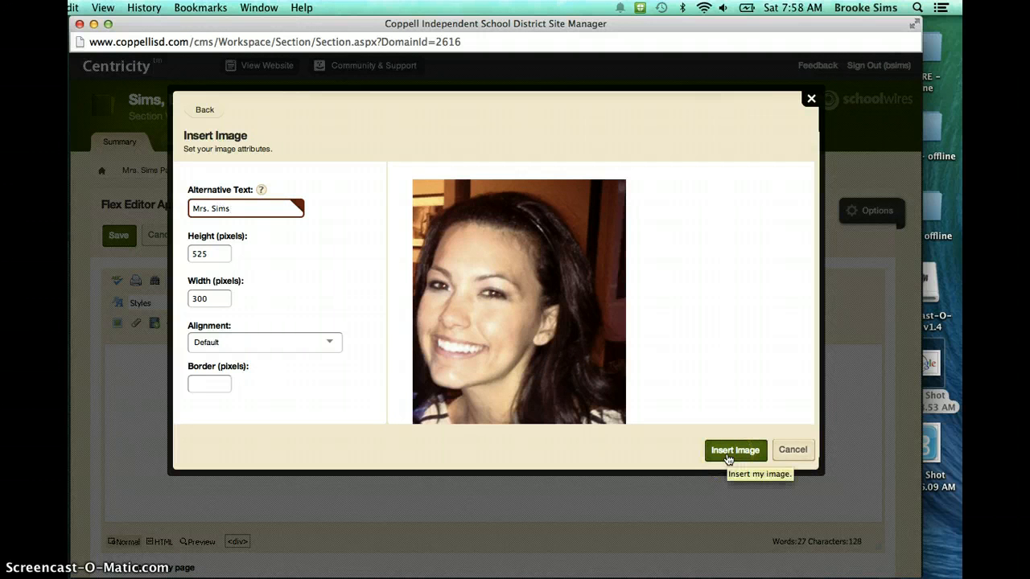
left_click(735, 450)
scroll(728, 459, "down", 3)
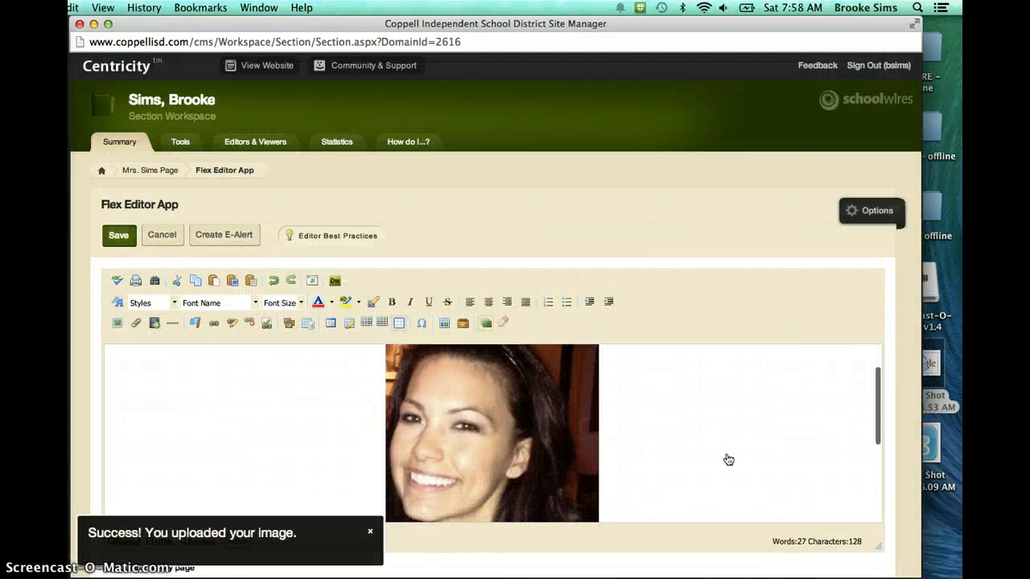
scroll(728, 459, "up", 2)
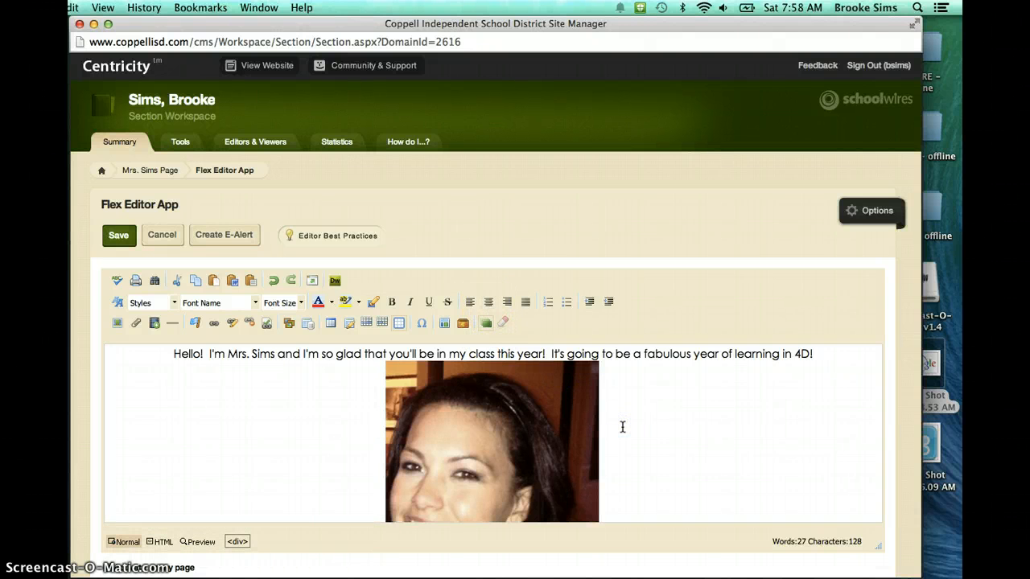
- Write below the portrait, on its own line, "Please be sure to check out class website or class blog daily/weekly for updates!"
scroll(622, 427, "down", 5)
left_click(652, 473)
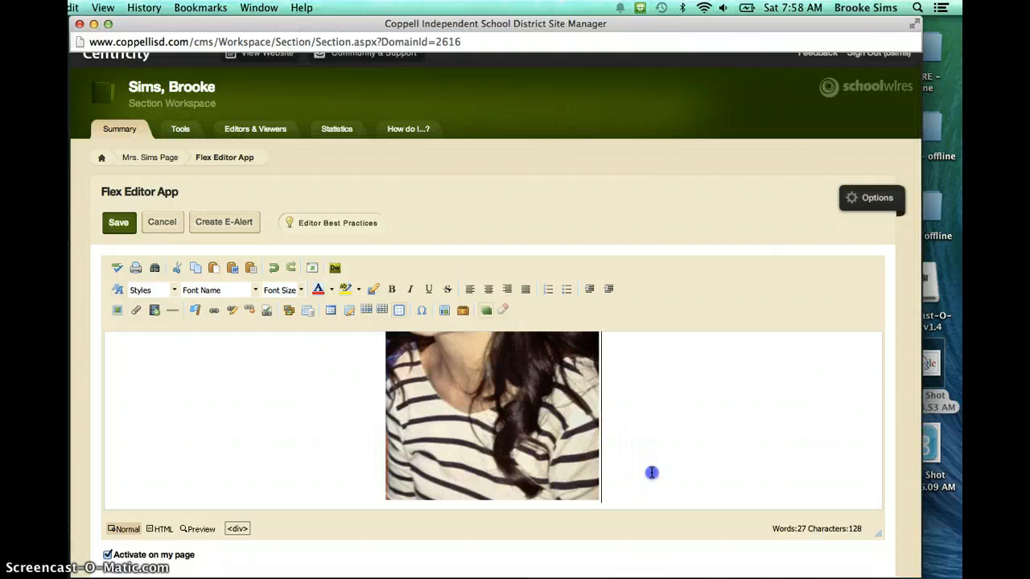
type("Please")
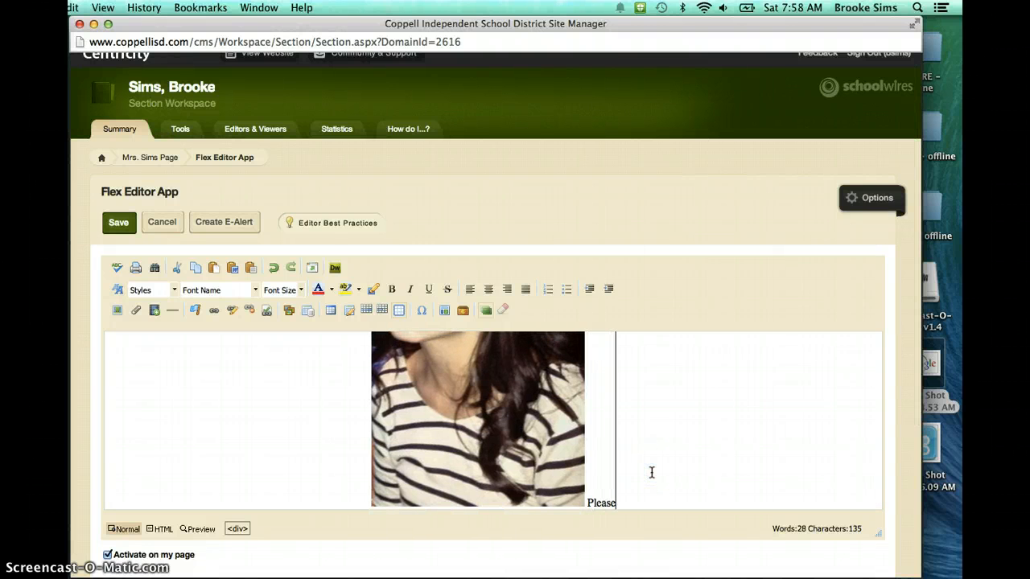
key("BackSpace")
key("BackSpace")
key("BackSpace")
key("BackSpace")
key("BackSpace")
key("BackSpace")
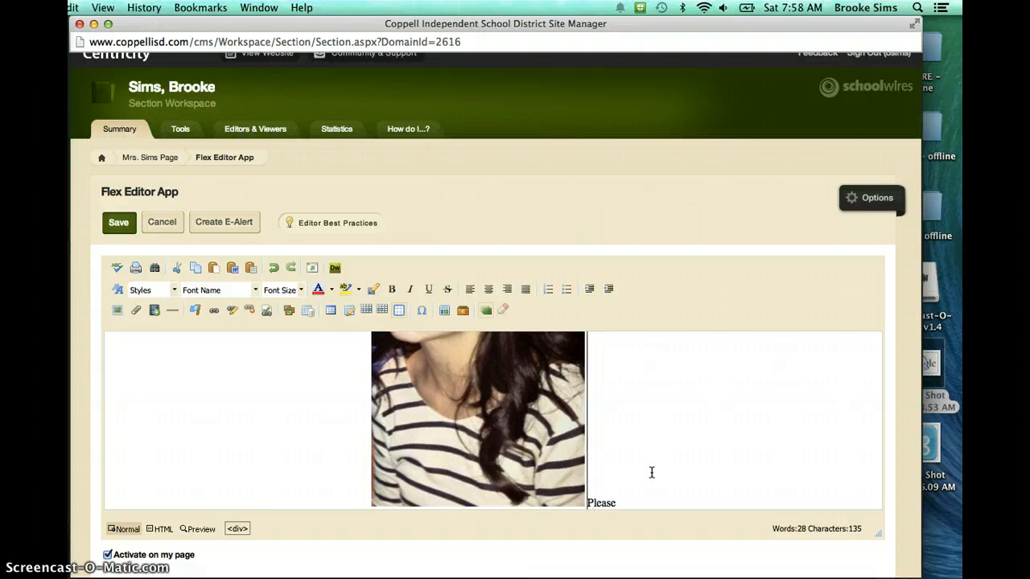
scroll(651, 472, "down", 4)
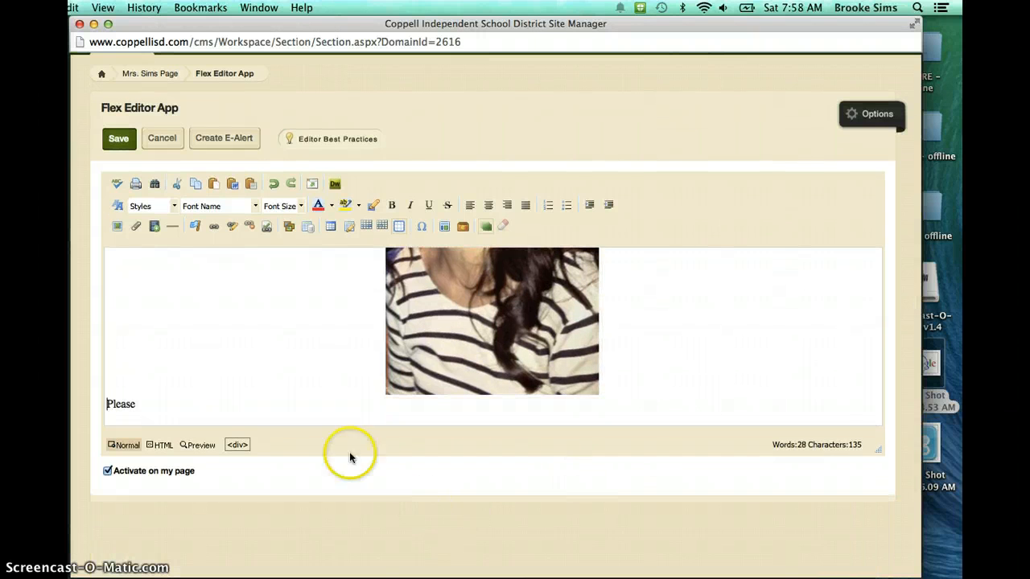
double_click(286, 409)
left_click(286, 409)
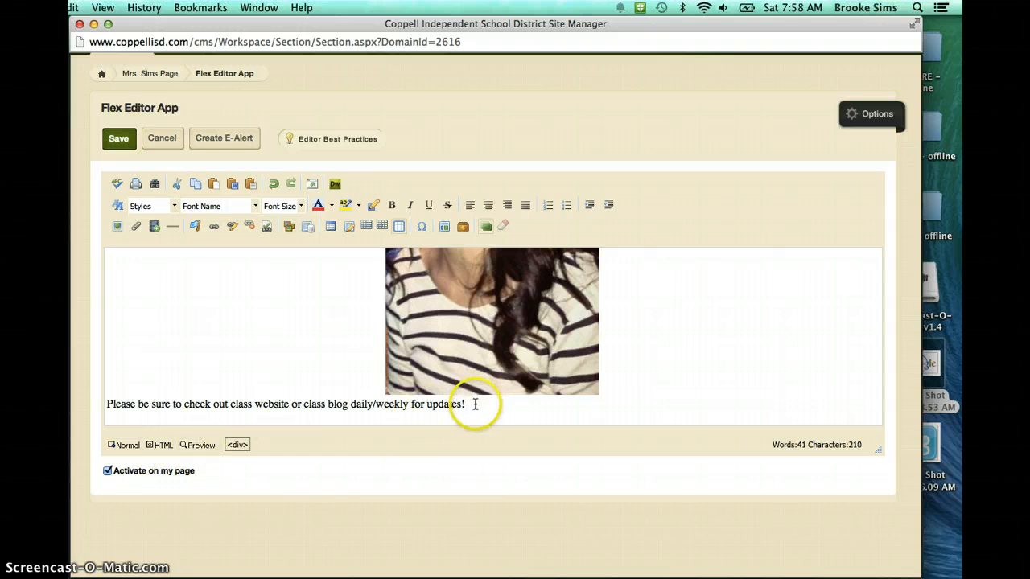
- Center the class website and blog sentence and set its font size to Size 4 (14pt)
left_click_drag(474, 403, 112, 393)
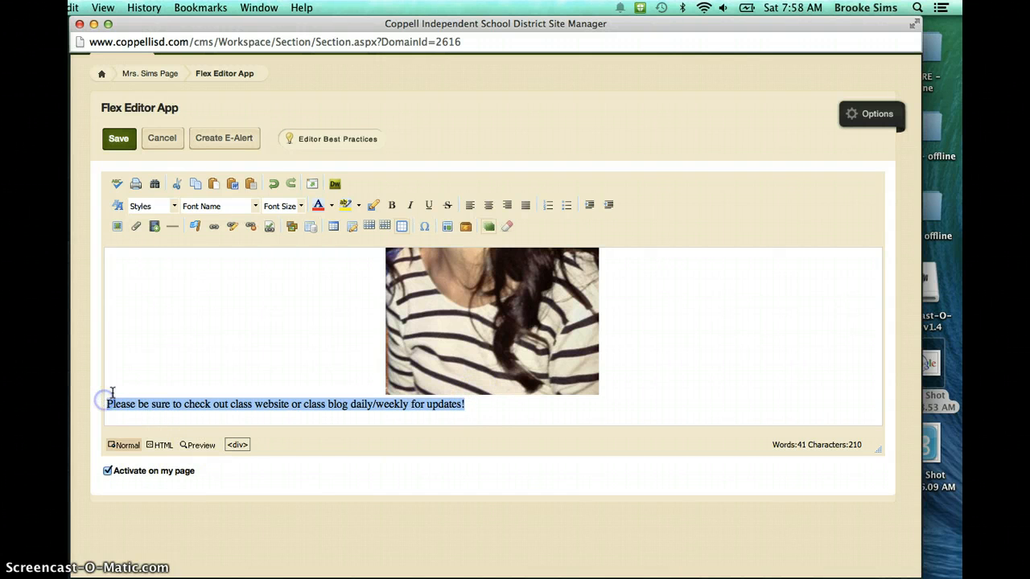
left_click(488, 205)
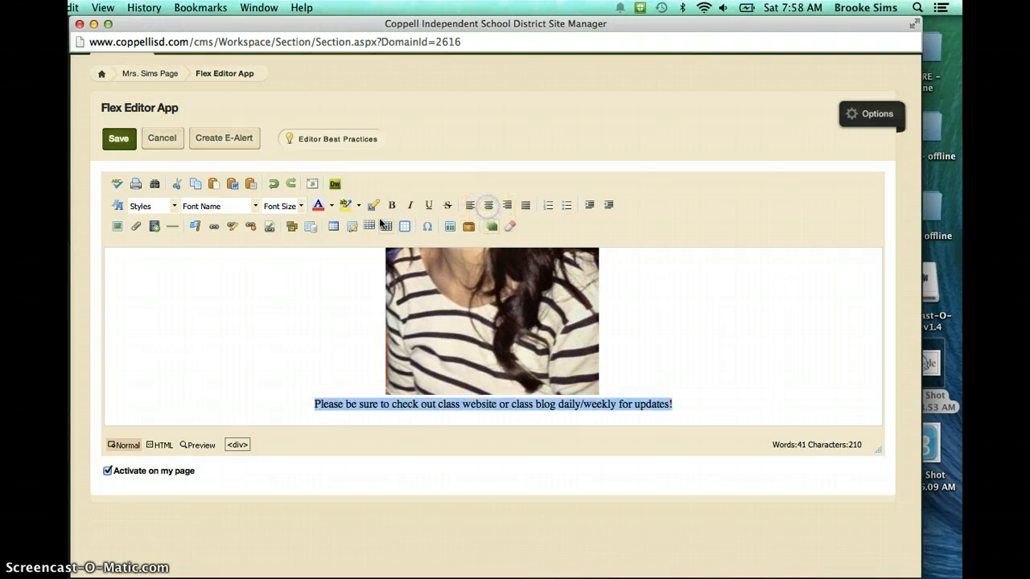
left_click(411, 415)
left_click_drag(317, 403, 719, 406)
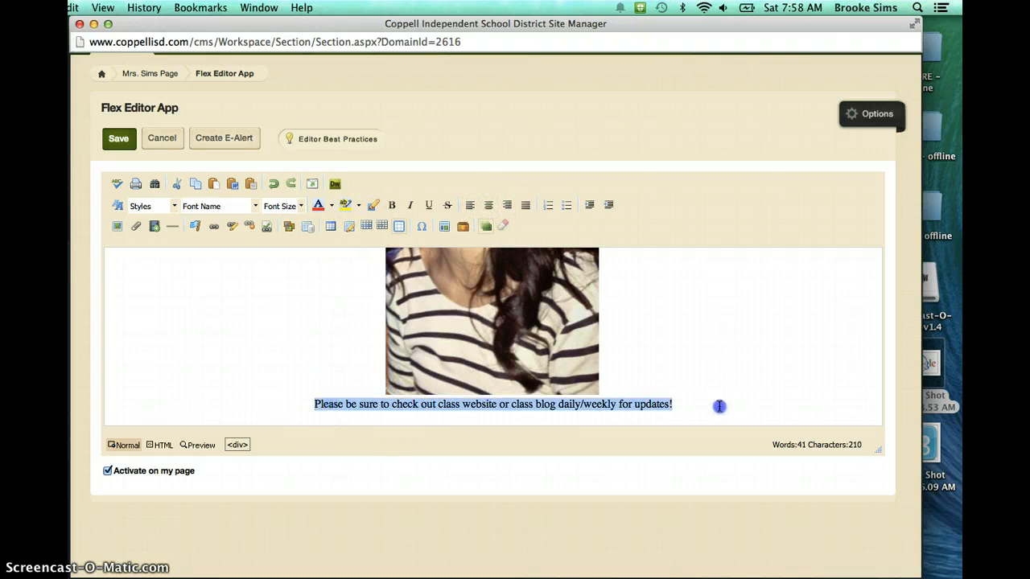
left_click(299, 206)
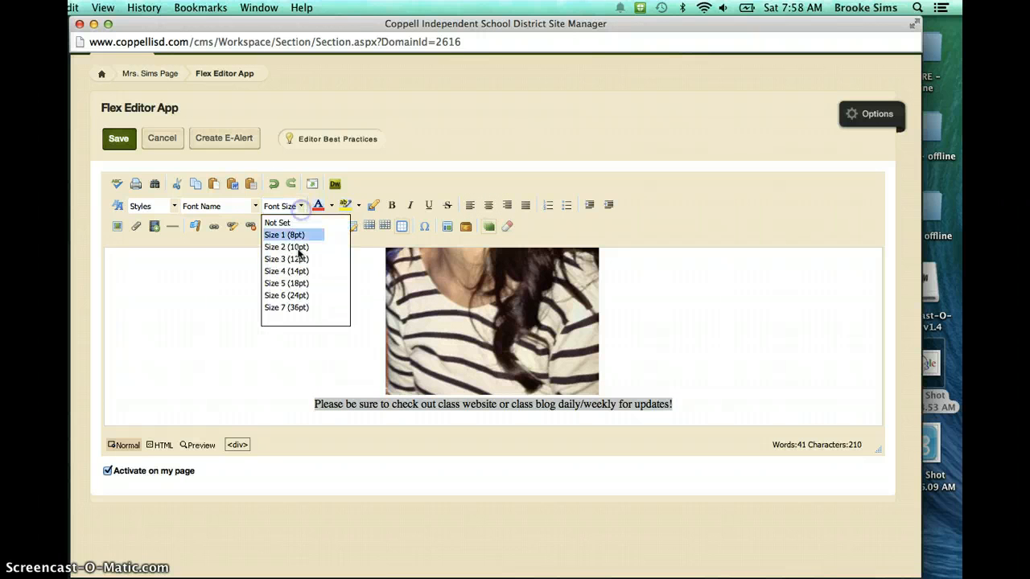
left_click(298, 271)
- Apply the Century Gothic font to the class website and blog sentence
left_click(251, 209)
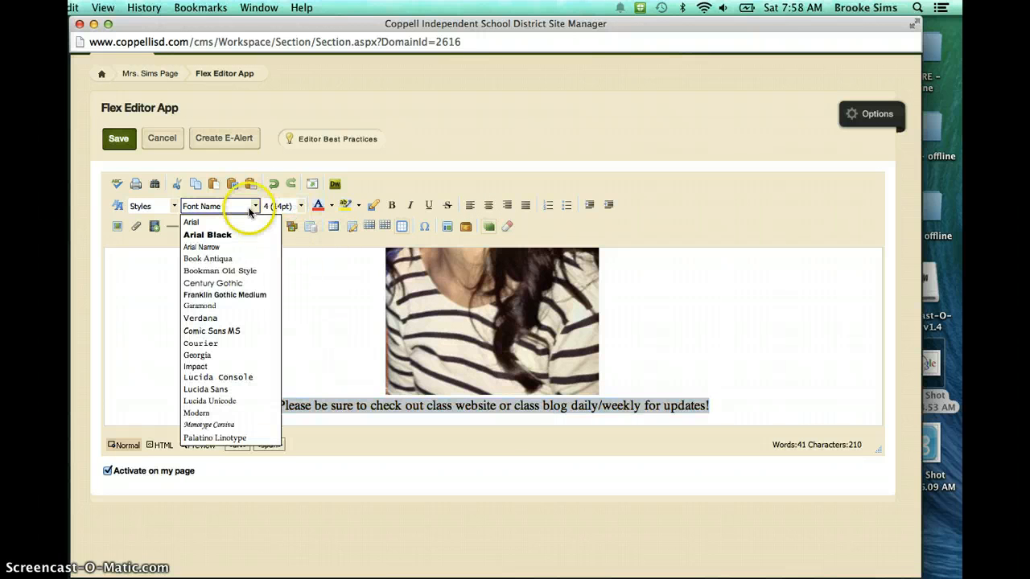
left_click(245, 283)
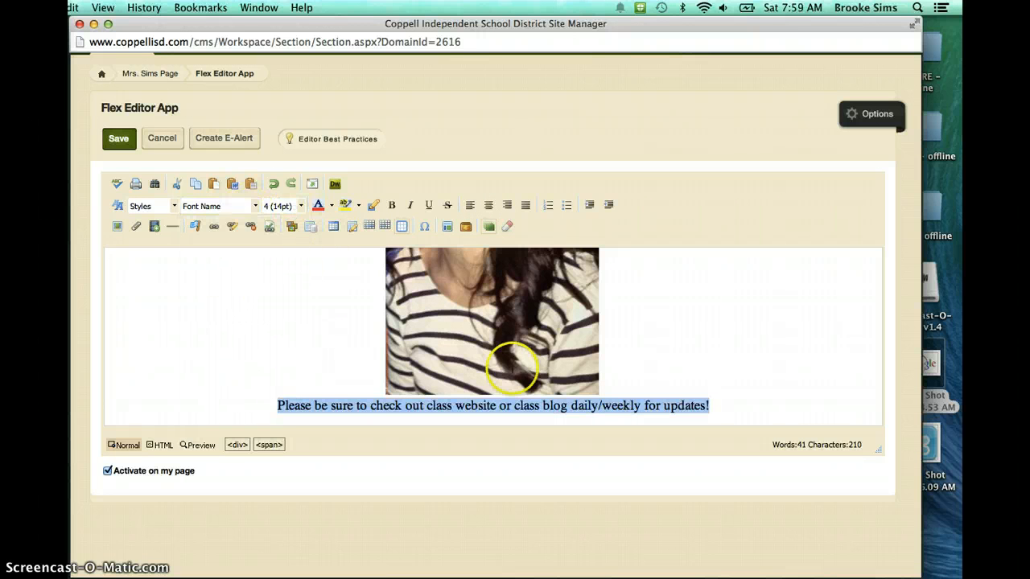
left_click(329, 261)
left_click_drag(275, 407, 710, 407)
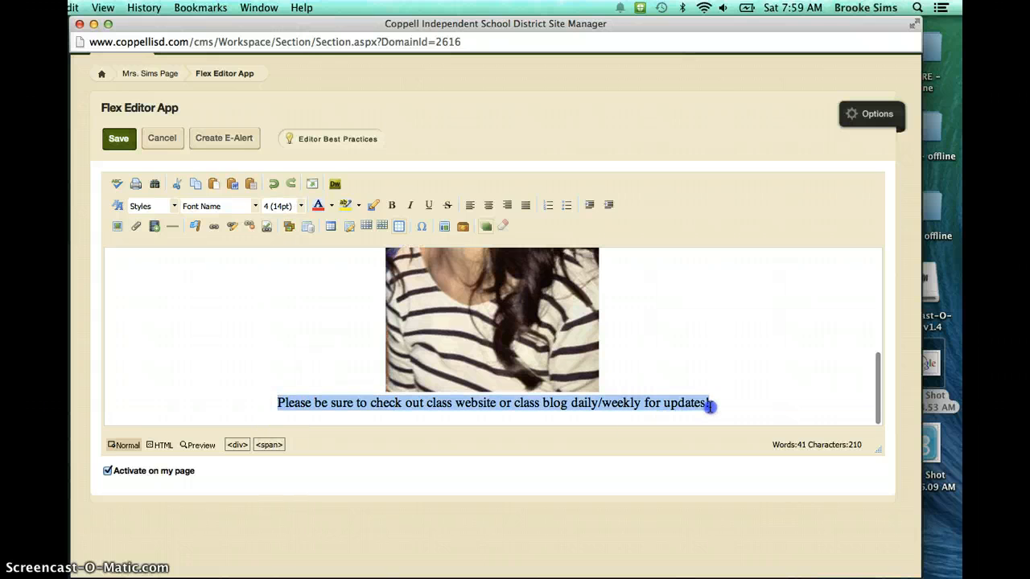
left_click(253, 206)
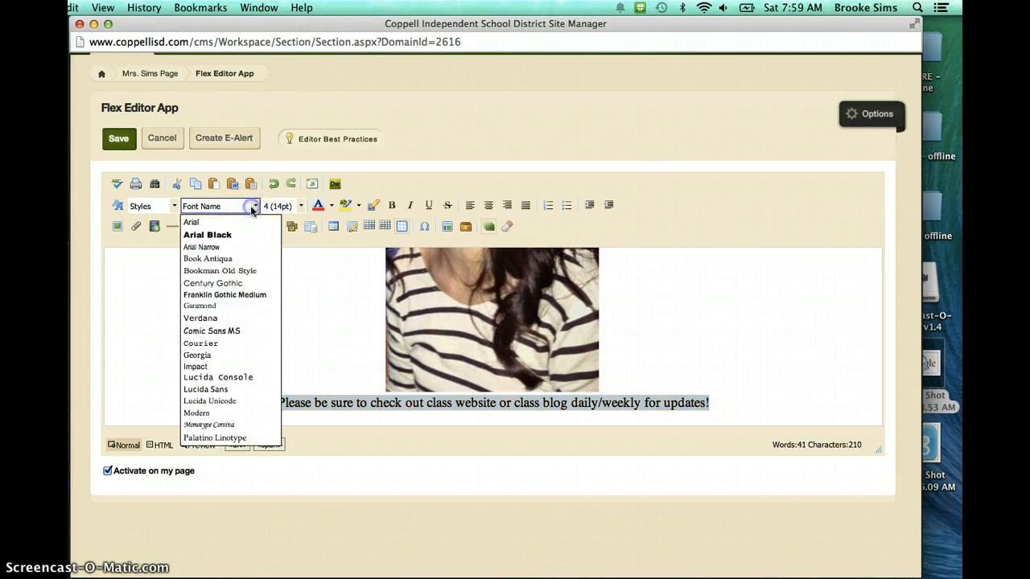
left_click(245, 283)
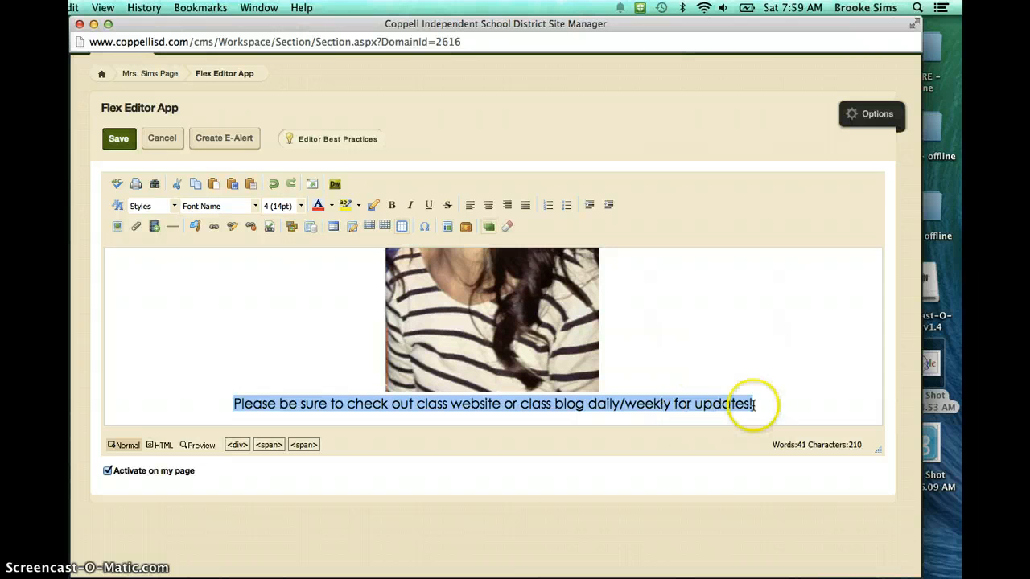
left_click(753, 404)
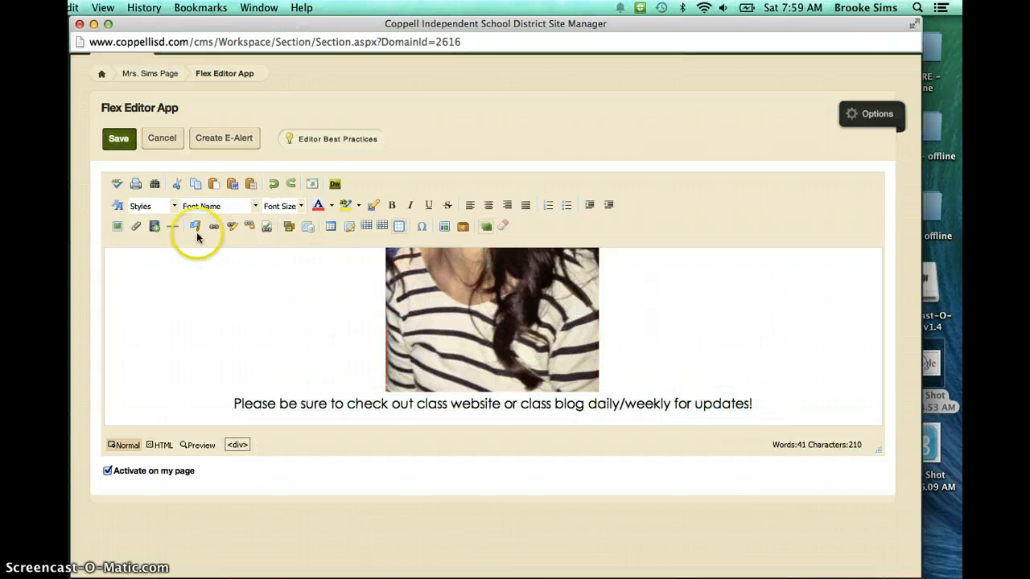
- Insert the Google logo screenshot from the Desktop below the sentence at Medium Size (300px width), with alternative text "Google"
left_click(117, 227)
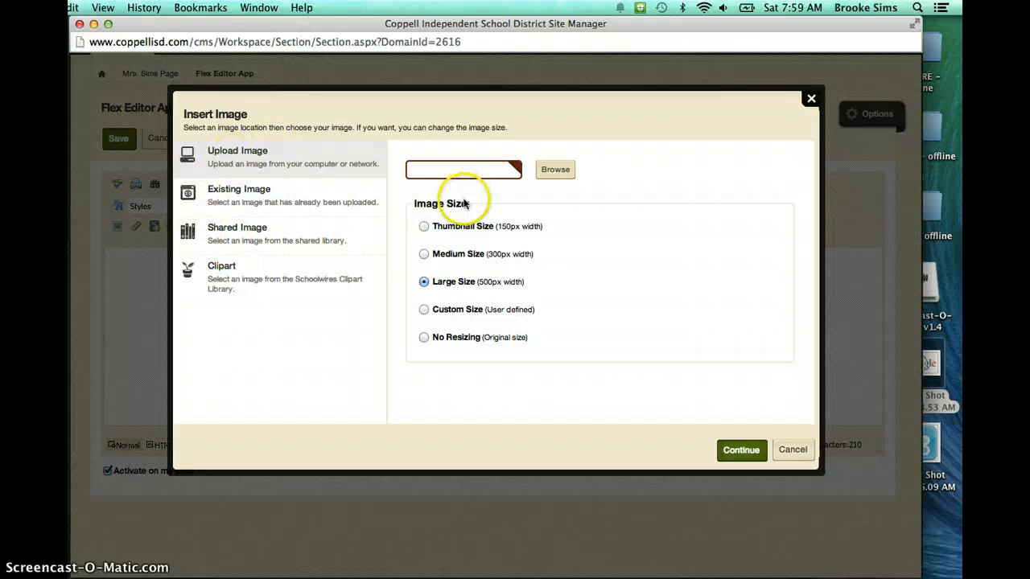
left_click(420, 254)
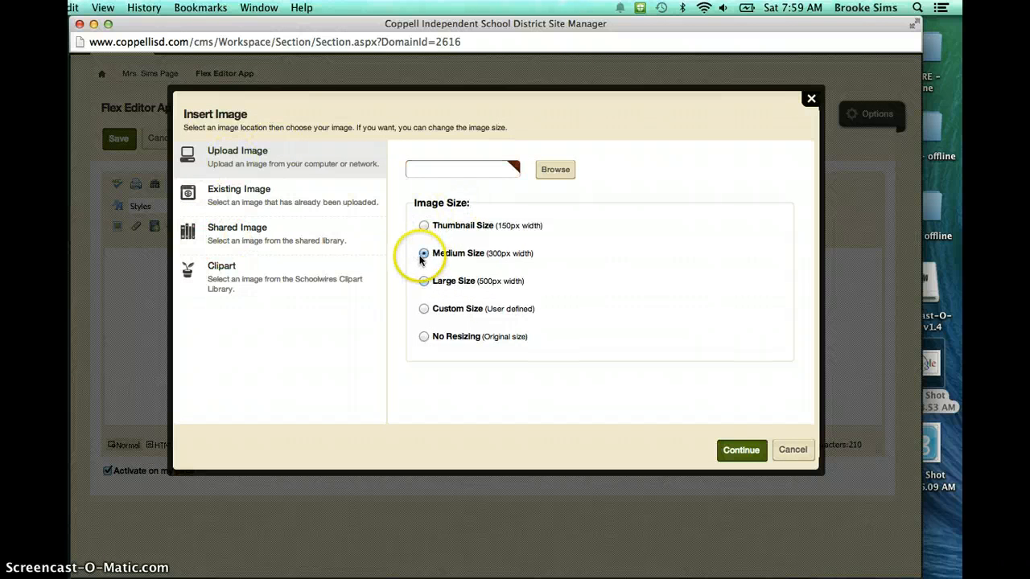
left_click(555, 169)
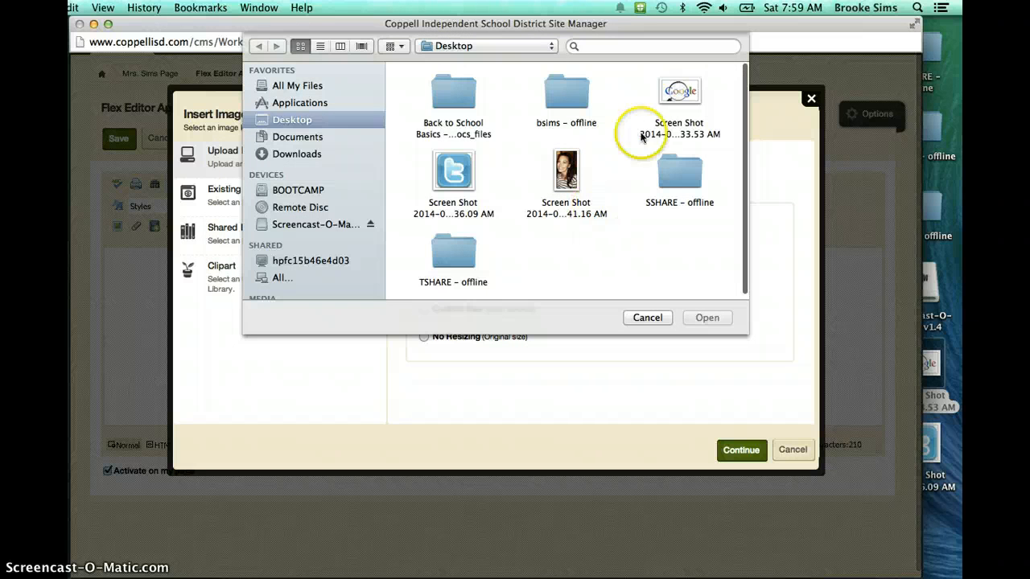
left_click(682, 91)
left_click(708, 318)
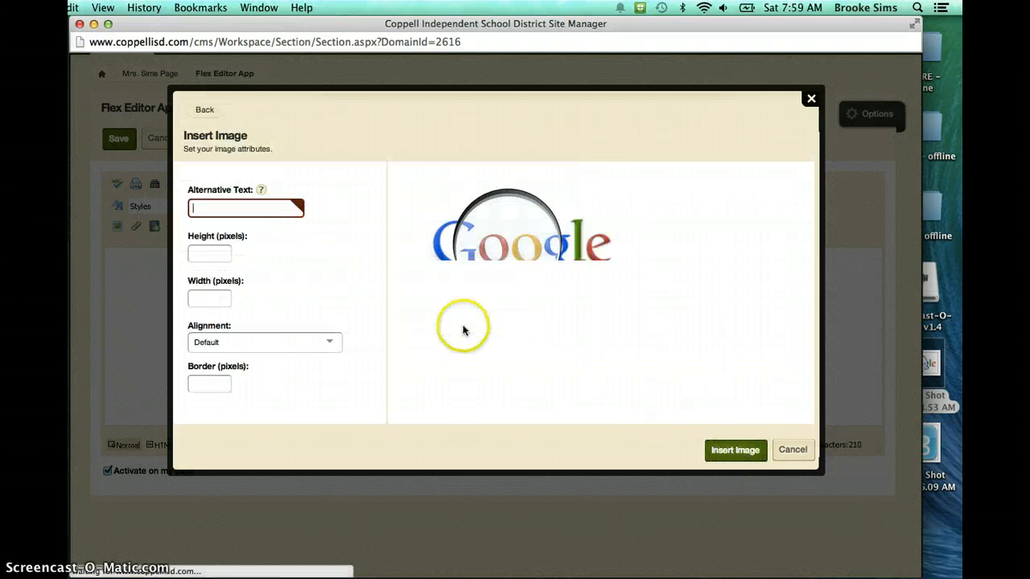
left_click(293, 214)
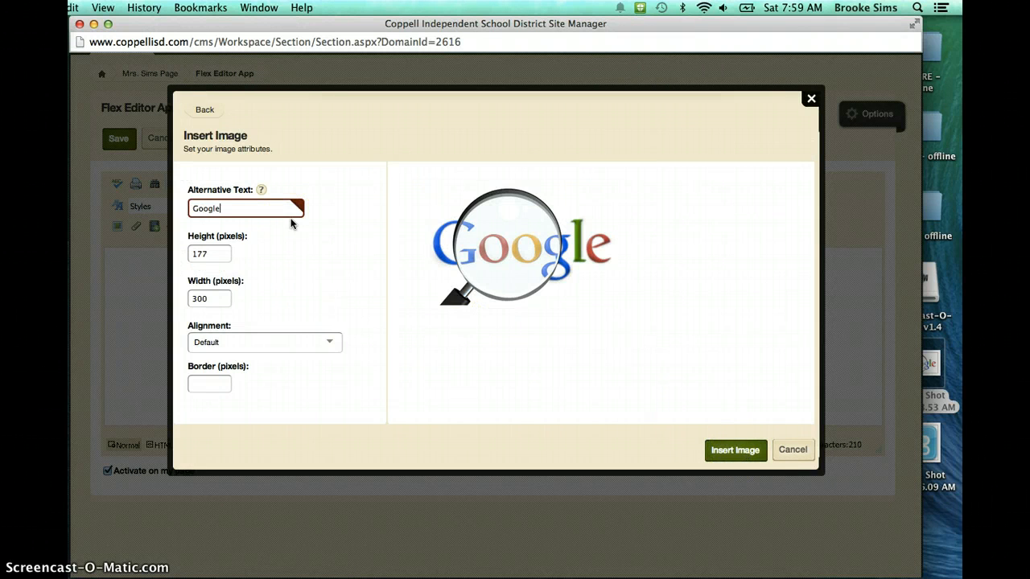
left_click(750, 453)
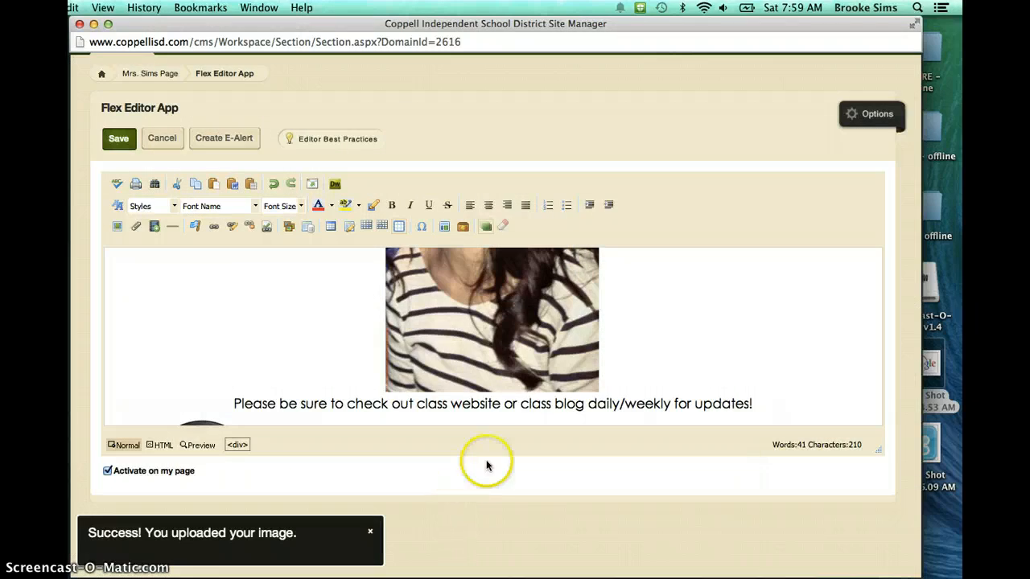
- Center the Google logo image beneath the class website and blog sentence
scroll(605, 403, "down", 5)
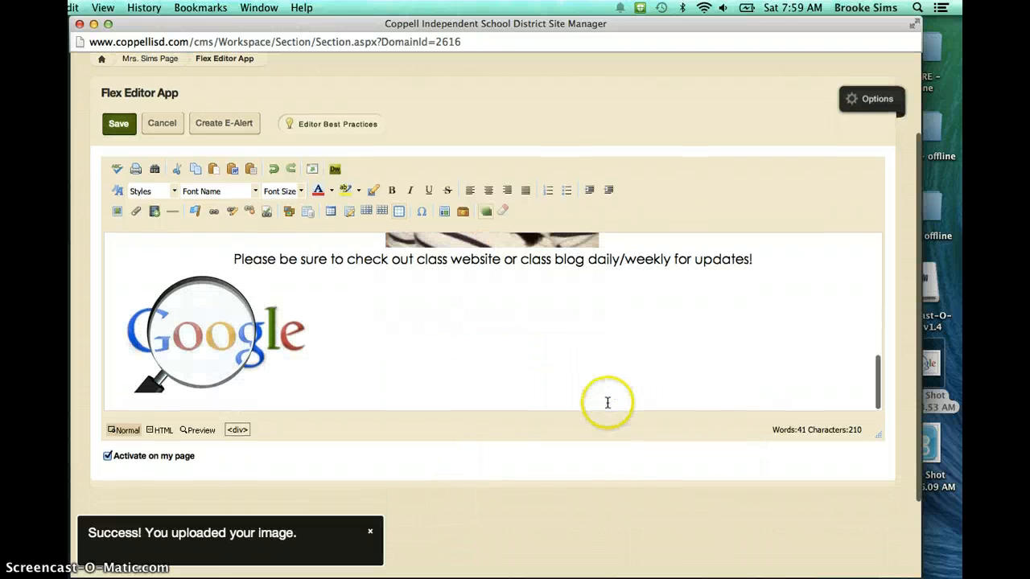
scroll(238, 354, "down", 2)
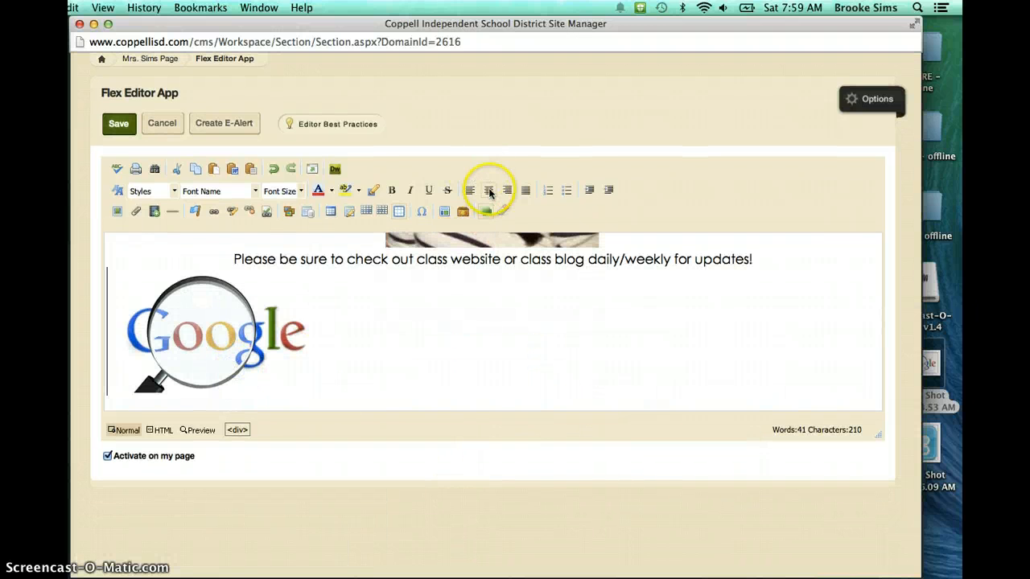
left_click(489, 190)
left_click(599, 326)
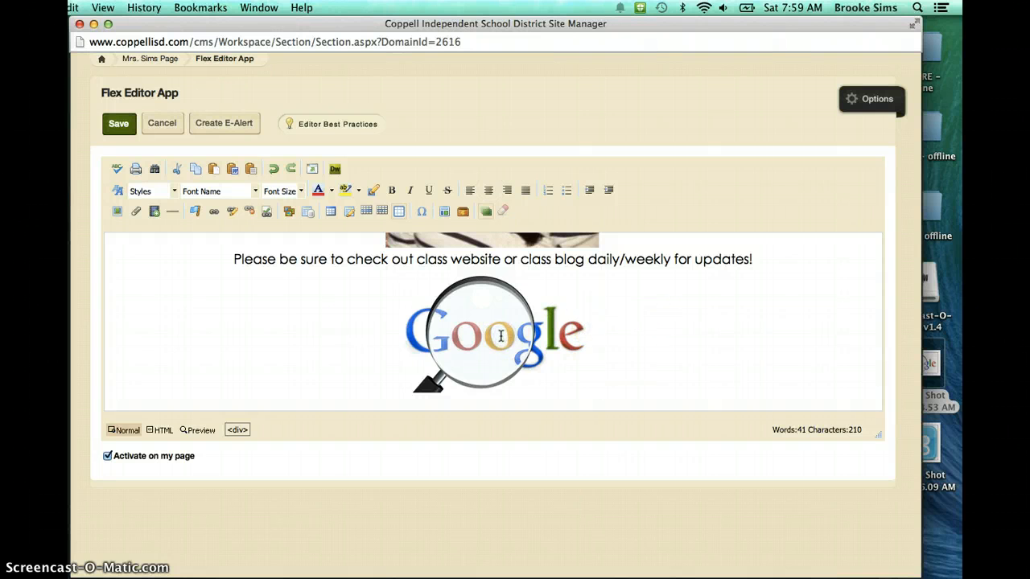
- Link the Google logo image to the web address tinyurl.com/iteamsims, set to open in a new window
mouse_move(400, 318)
left_mouse_down()
mouse_move(418, 320)
mouse_move(382, 319)
left_mouse_up()
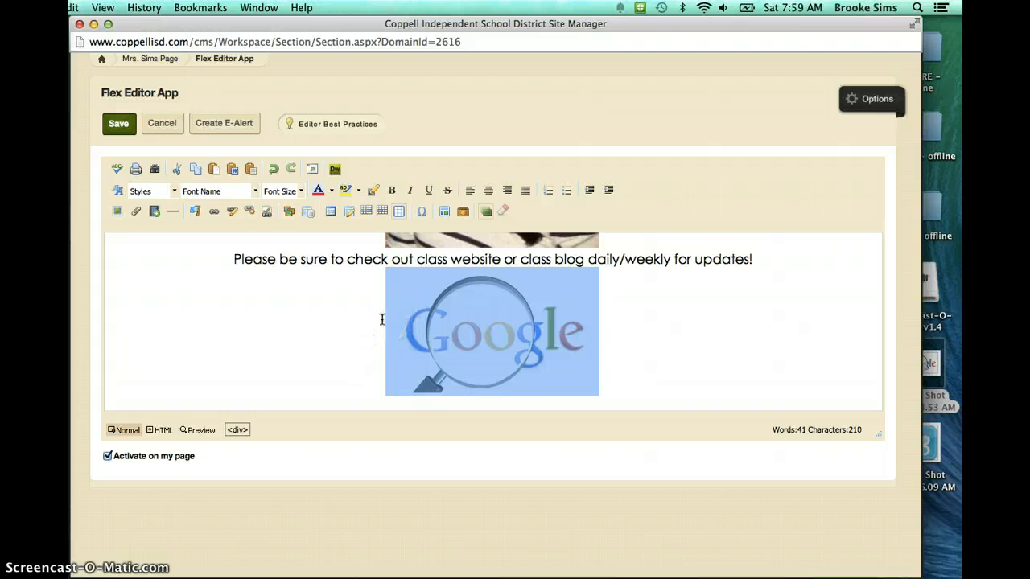
left_click(365, 321)
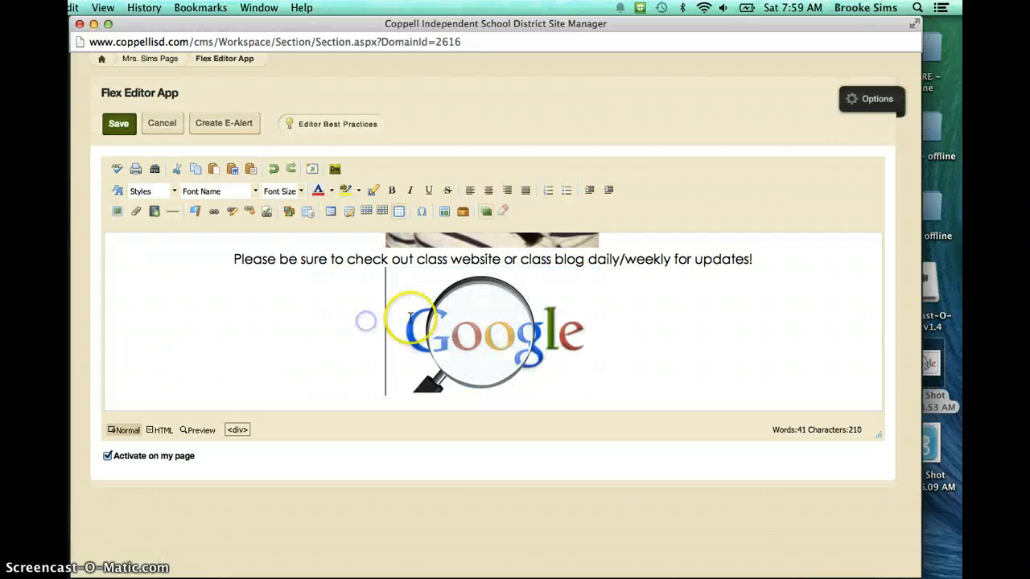
left_click_drag(411, 317, 480, 325)
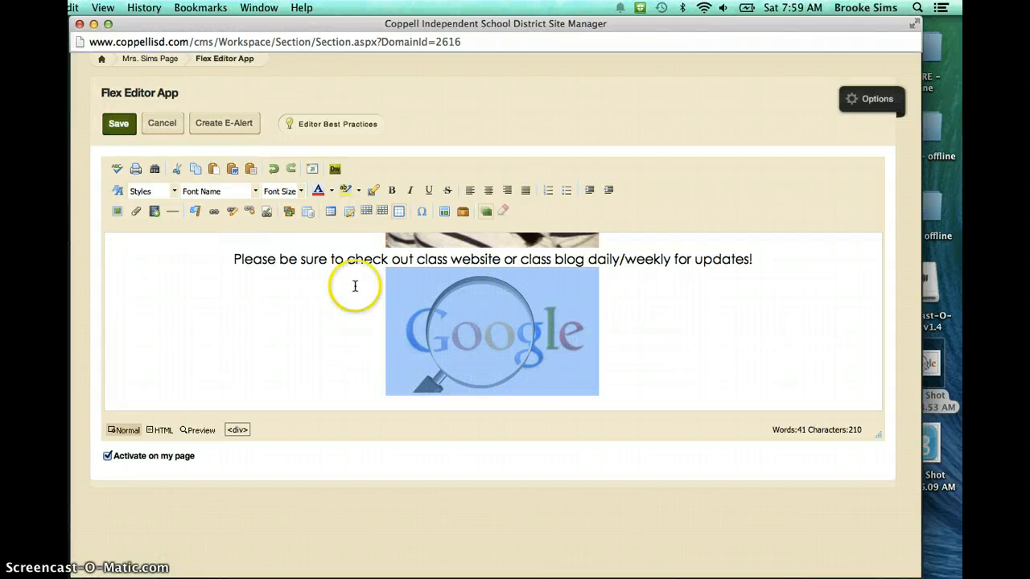
left_click(213, 213)
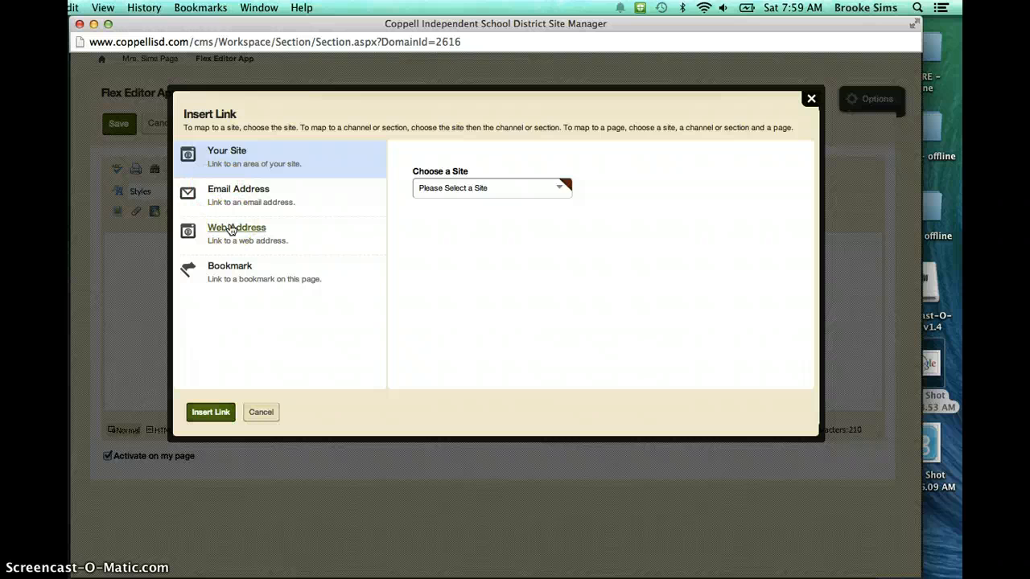
left_click(231, 230)
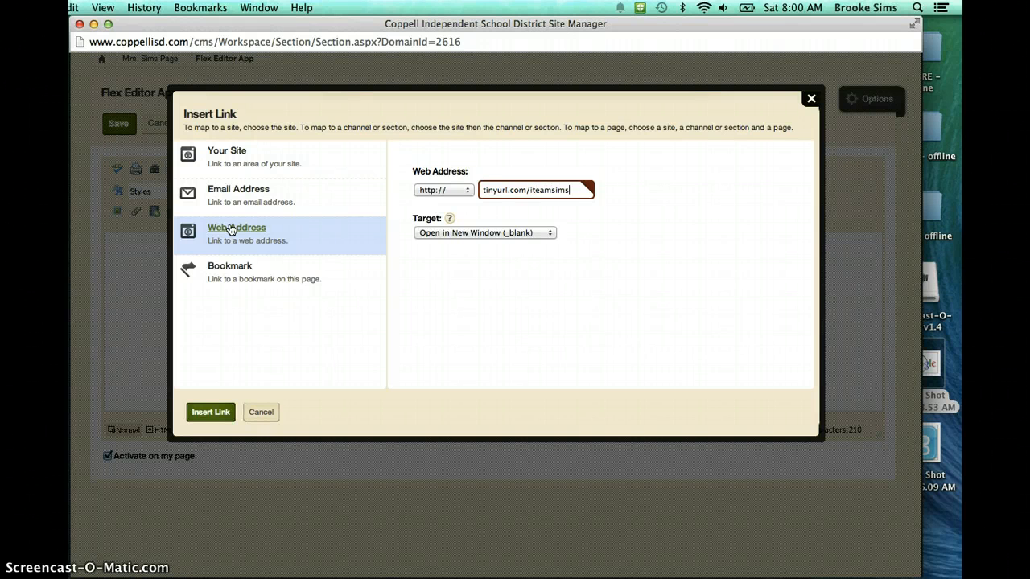
left_click(205, 413)
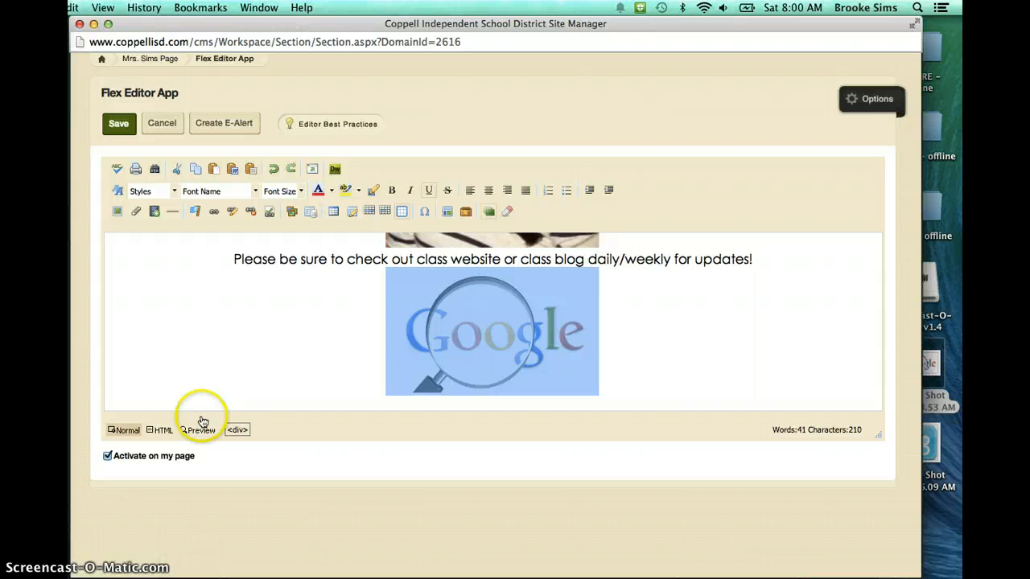
left_click(637, 340)
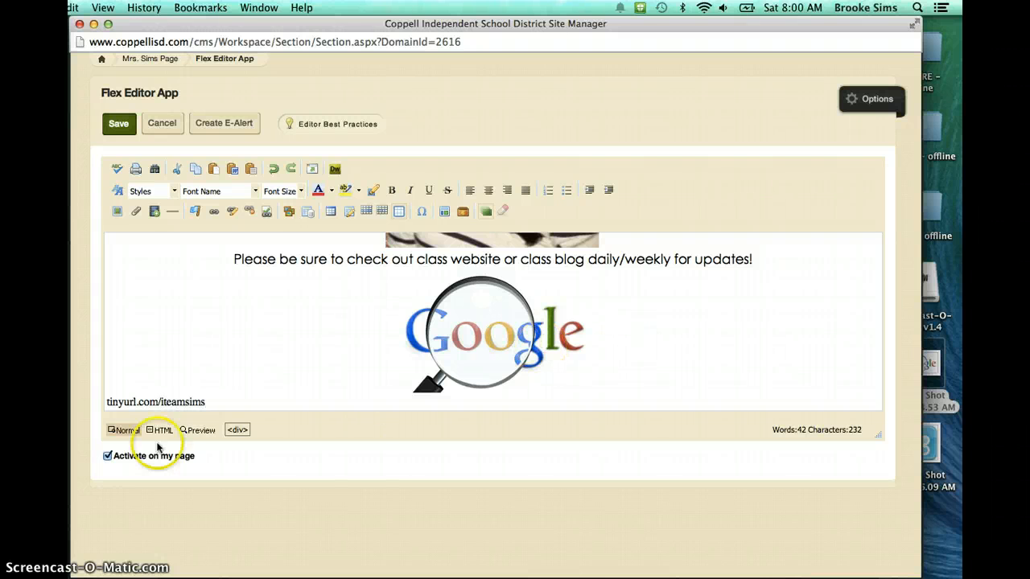
left_click(105, 402)
type("www.")
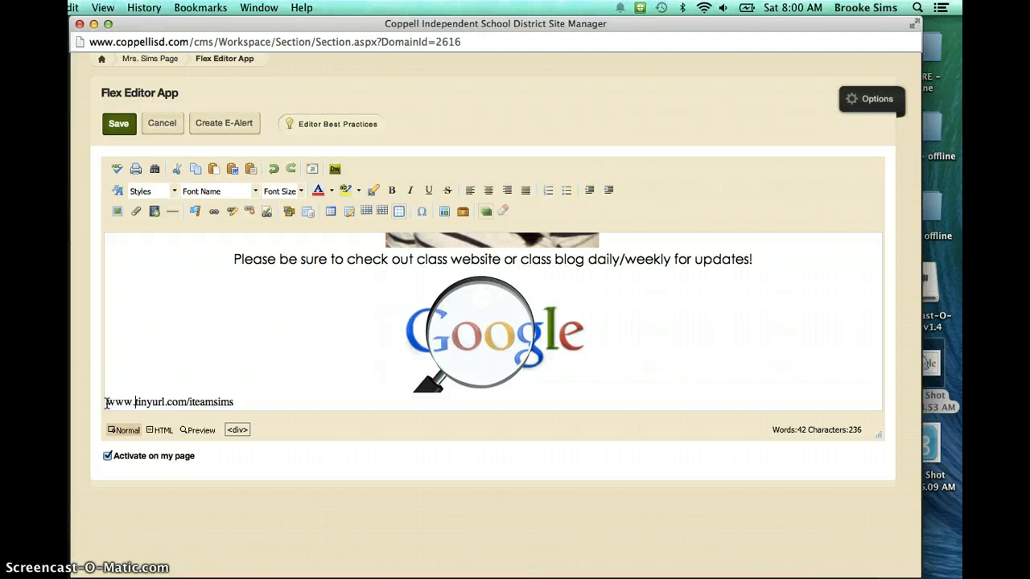
- Apply the Century Gothic font to the web address text below the logo and center it
left_click_drag(133, 402, 235, 401)
left_click_drag(118, 398, 92, 396)
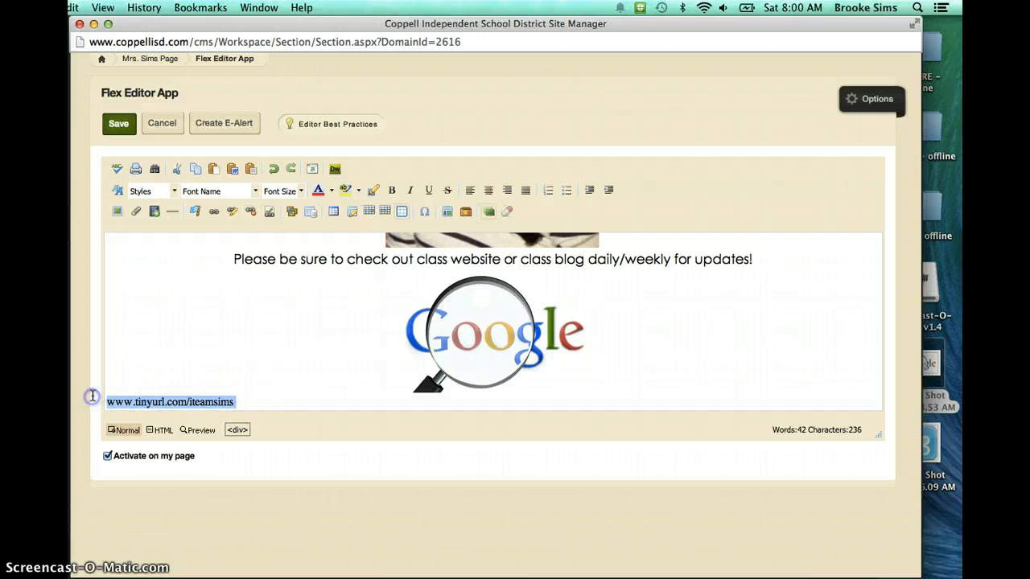
left_click(254, 193)
left_click(244, 270)
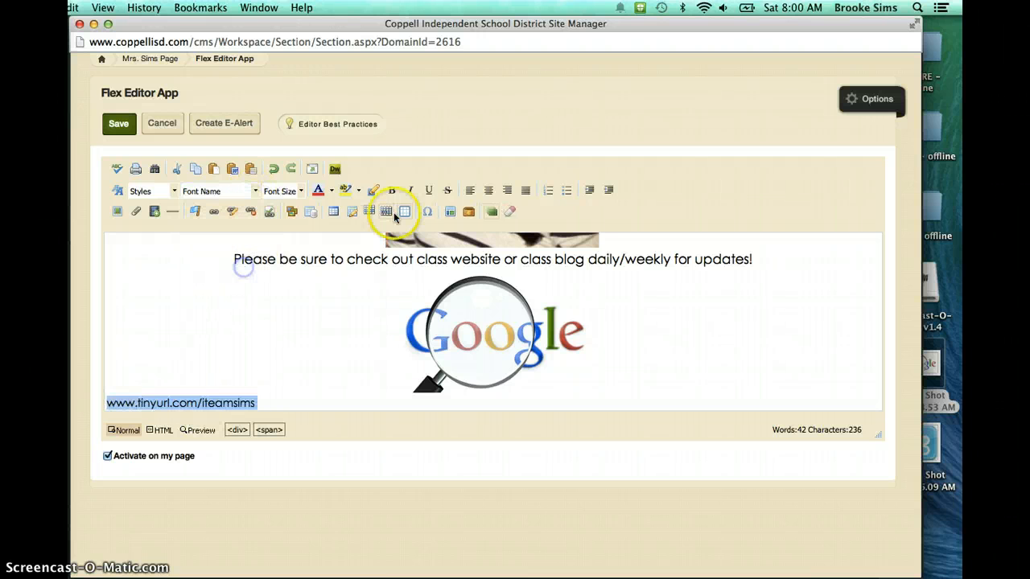
left_click(489, 190)
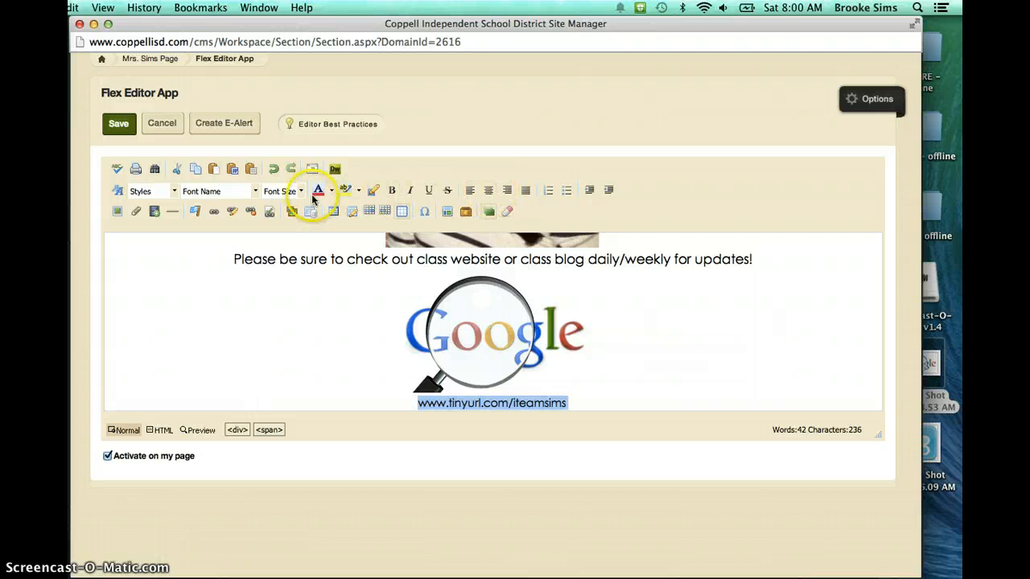
left_click(214, 211)
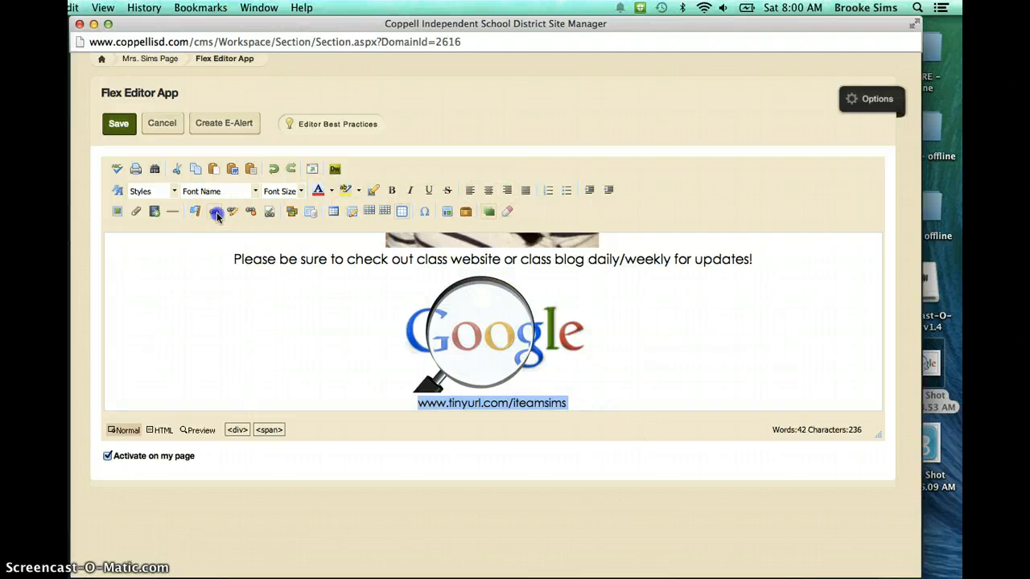
left_click(235, 228)
left_click(534, 194)
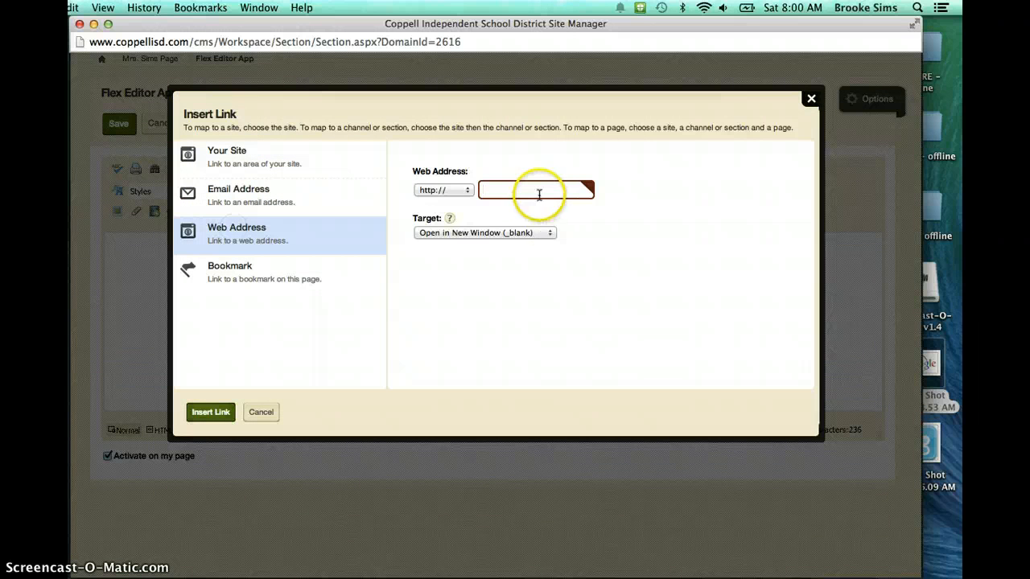
type("tinyurl.com/iteamsims")
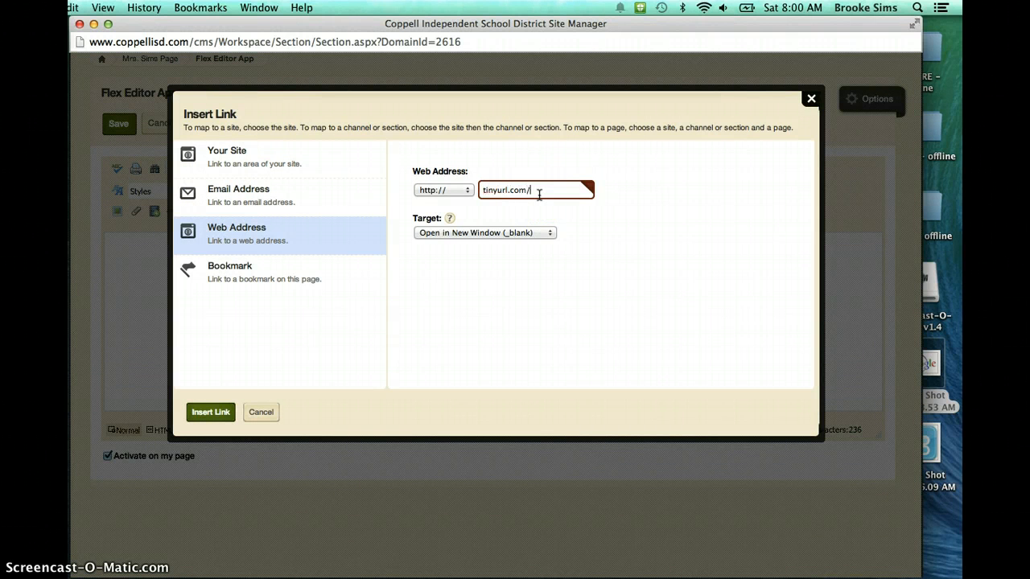
left_click(211, 412)
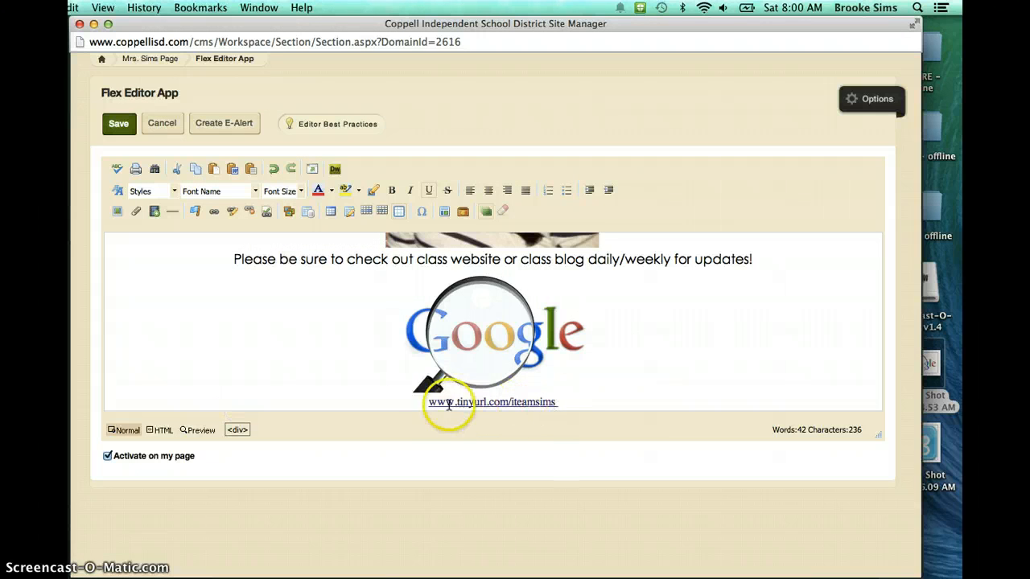
- Format the linked web address text in Century Gothic at Size 4 (14pt)
left_click_drag(427, 405, 526, 405)
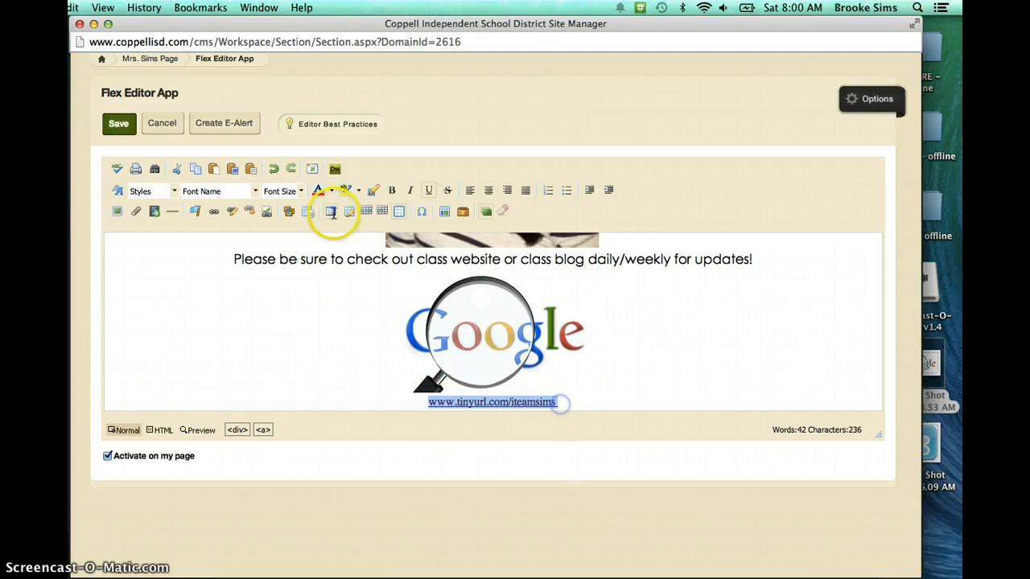
left_click(294, 193)
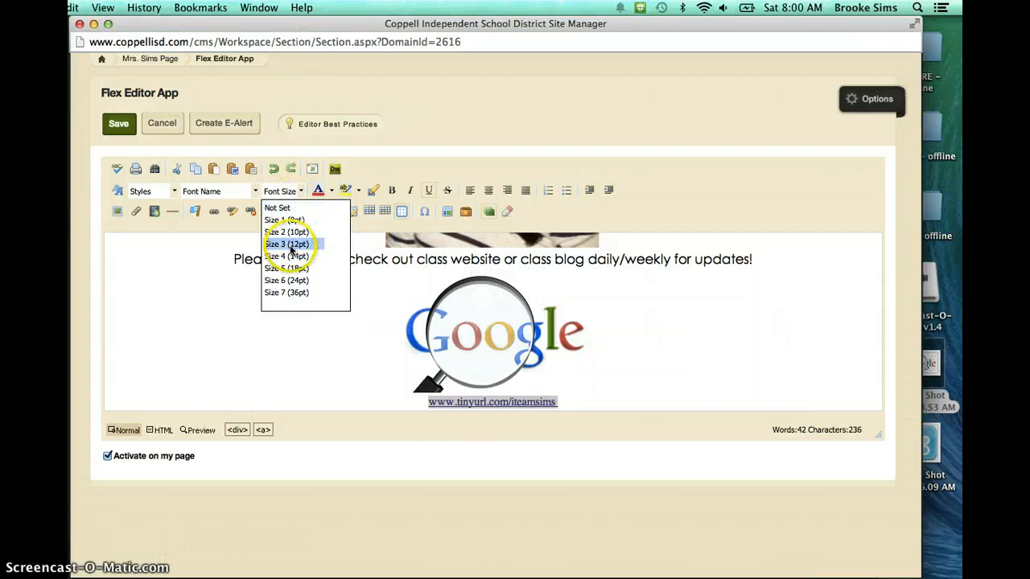
left_click(295, 257)
left_click(252, 193)
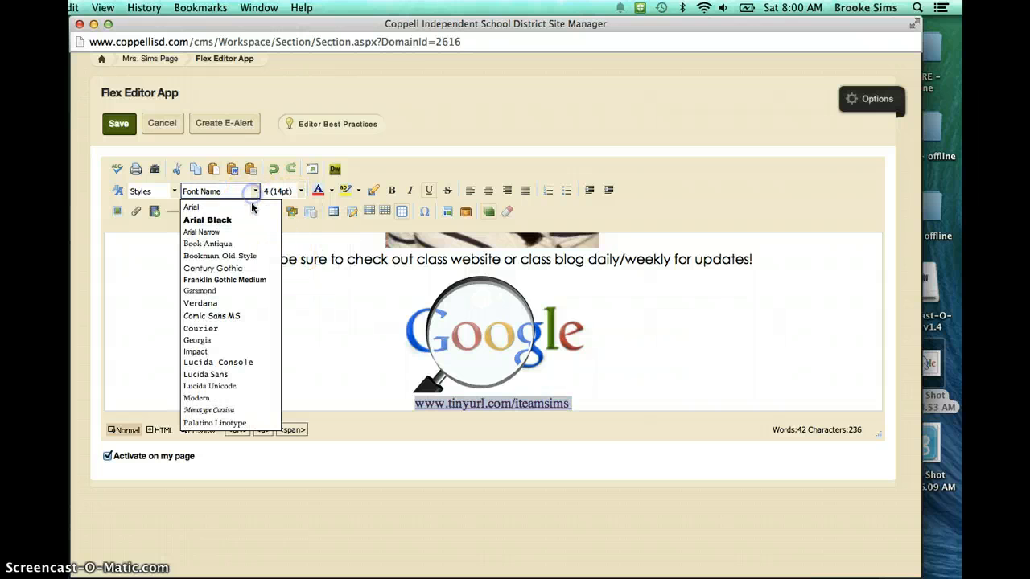
left_click(238, 266)
left_click(346, 378)
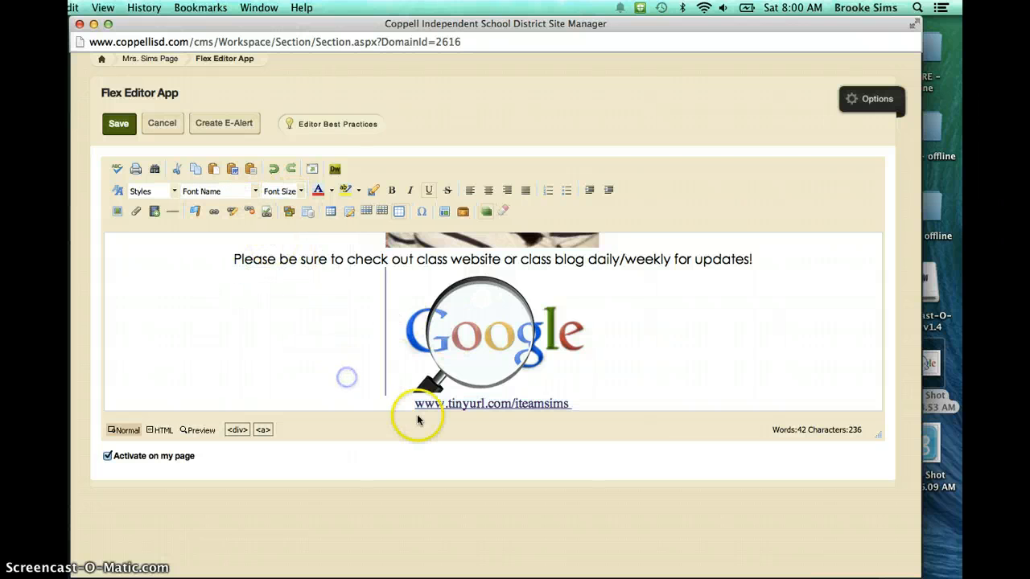
left_click_drag(415, 404, 562, 407)
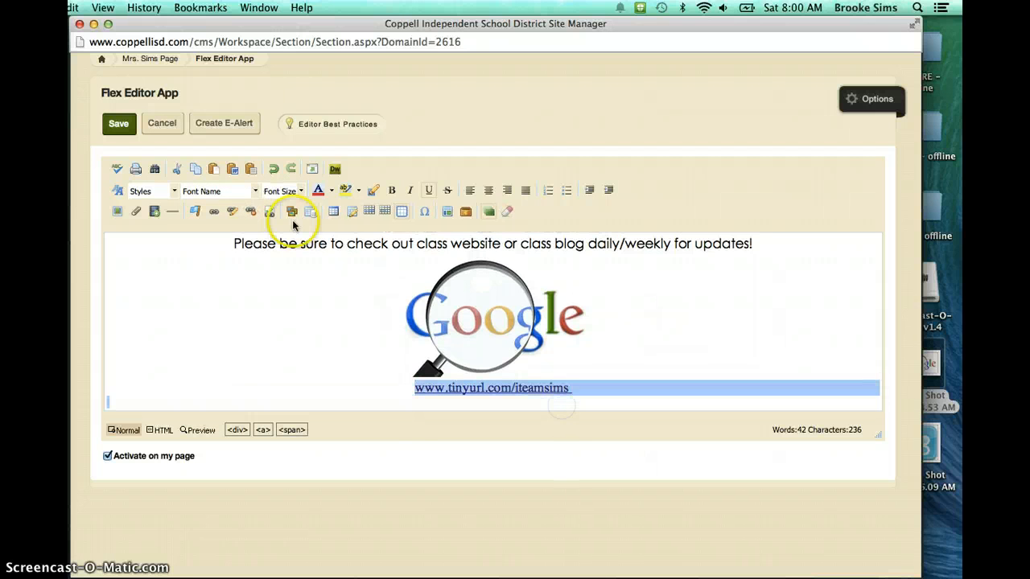
left_click(256, 192)
left_click(247, 269)
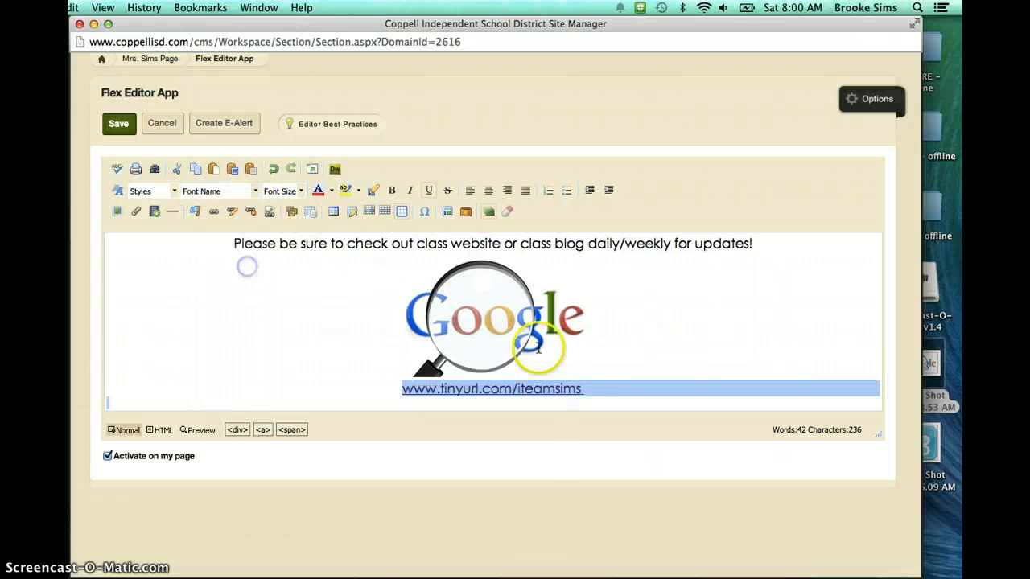
- Add the line "Also, check out the Twitter feed for our class! I will post pictures and statuses for the happenings in our class!" centered below the link
left_click(664, 391)
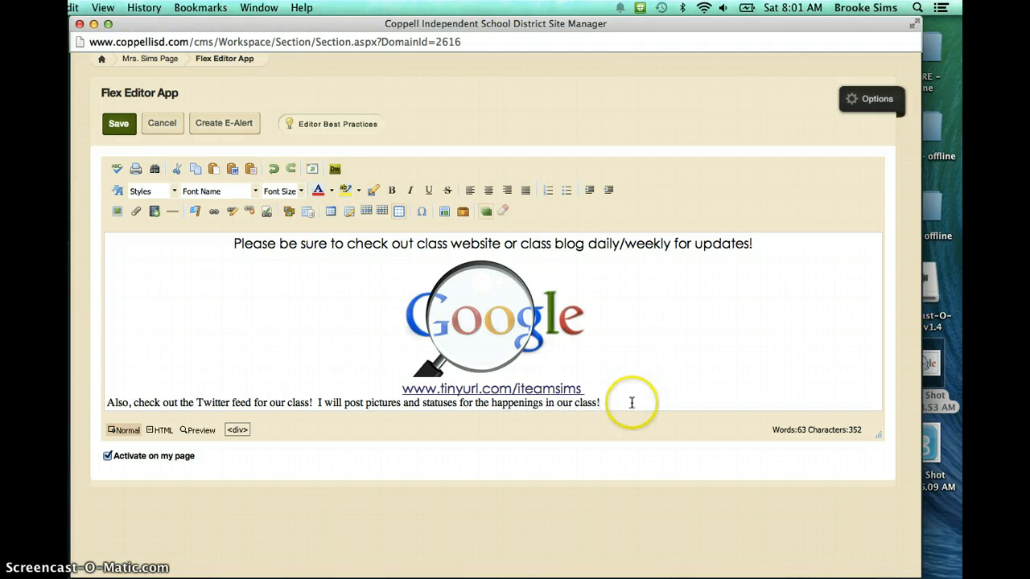
left_click_drag(107, 402, 524, 405)
left_click(487, 190)
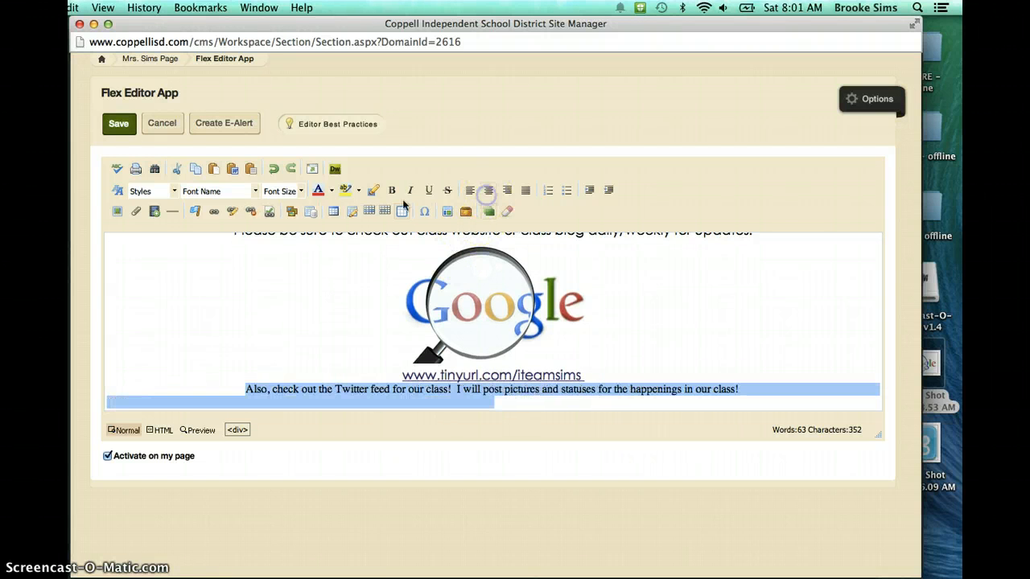
- Set the Twitter feed sentence to Size 4 (14pt) in the Century Gothic font
left_click(299, 192)
left_click(302, 256)
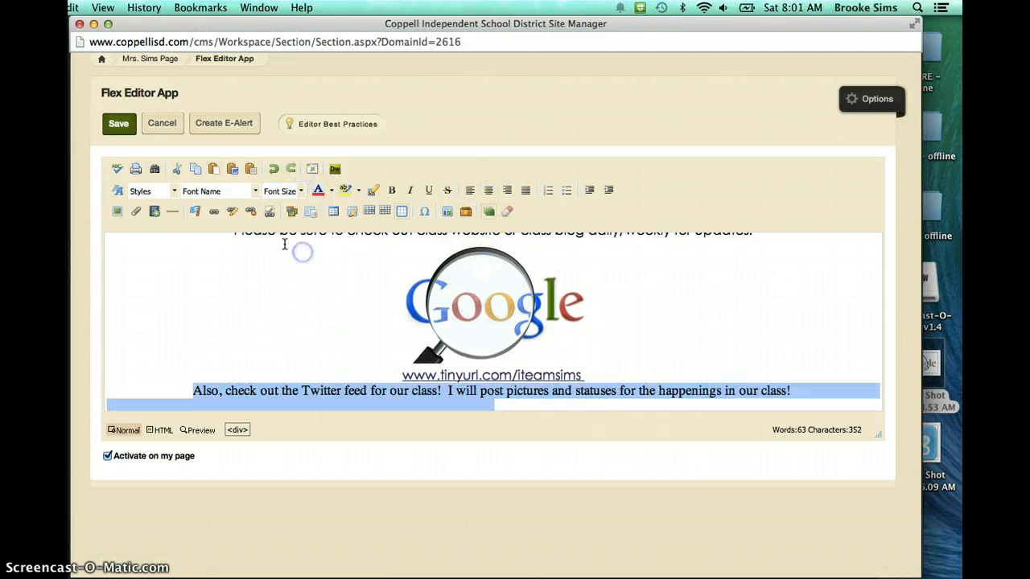
left_click(254, 191)
left_click(253, 269)
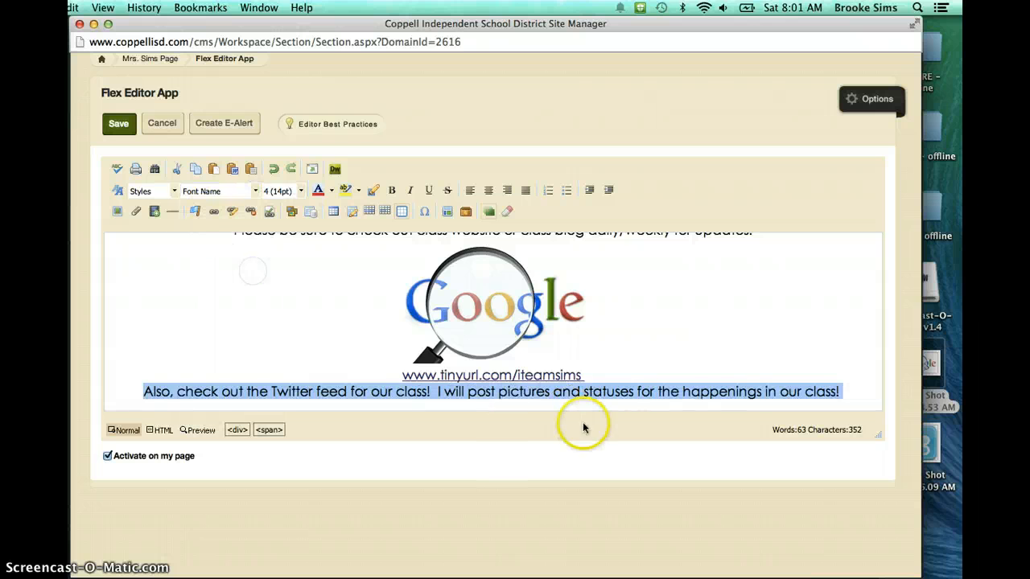
- Insert the Twitter logo screenshot from the Desktop below the Twitter sentence at Medium Size (300px width), with alternative text "Twitter"
left_click(850, 388)
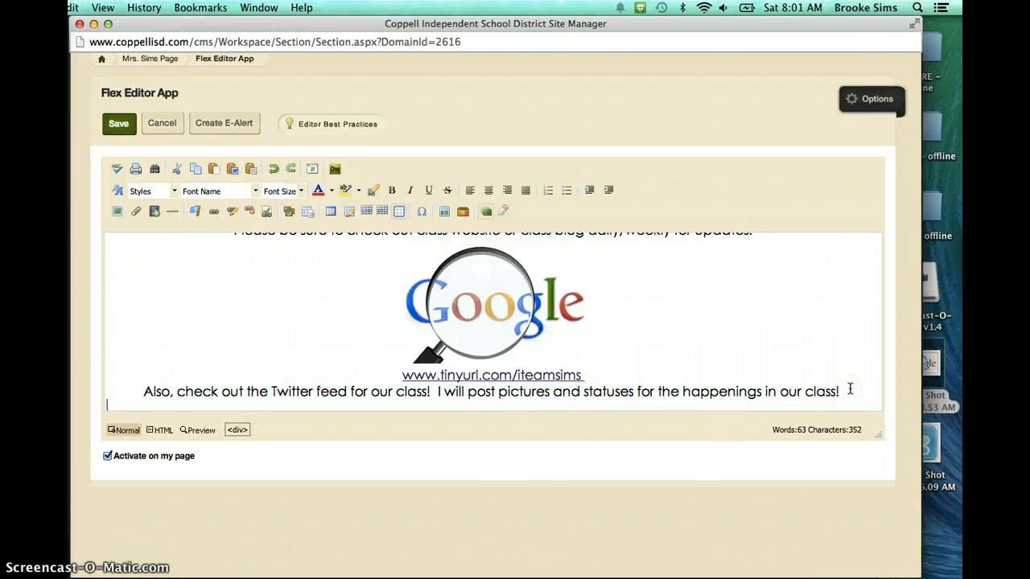
left_click(118, 212)
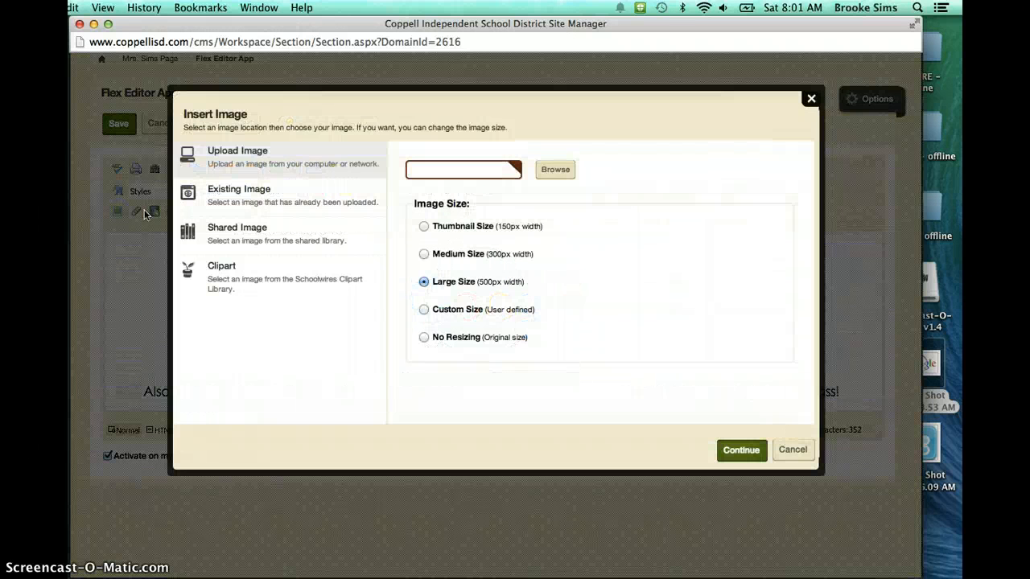
left_click(424, 254)
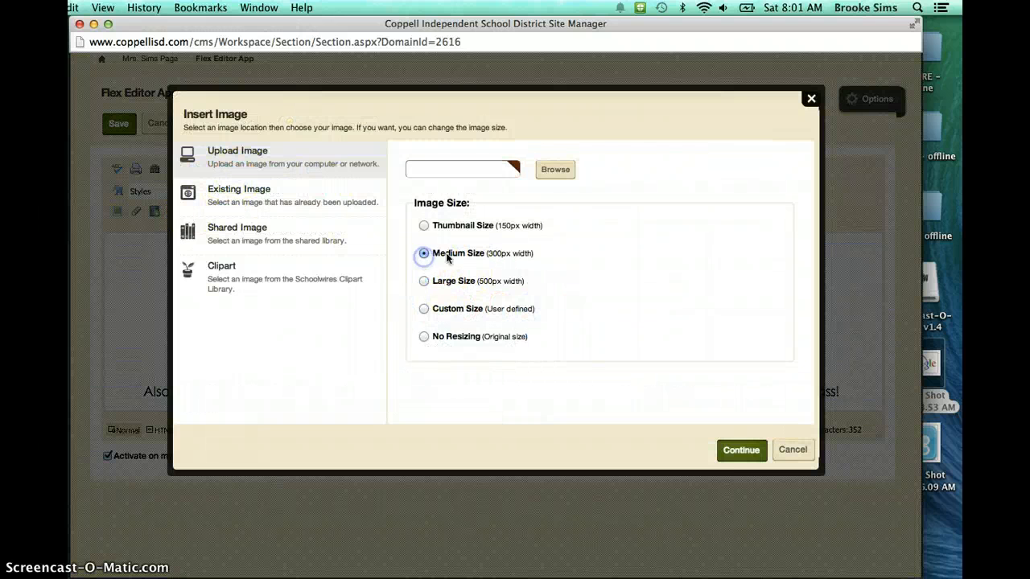
left_click(561, 167)
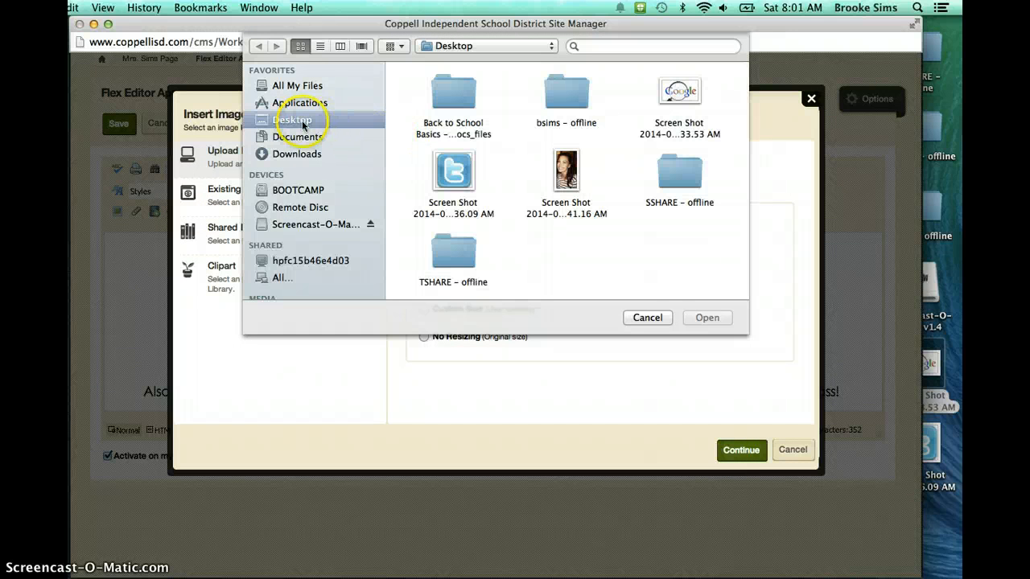
left_click(453, 170)
left_click(707, 318)
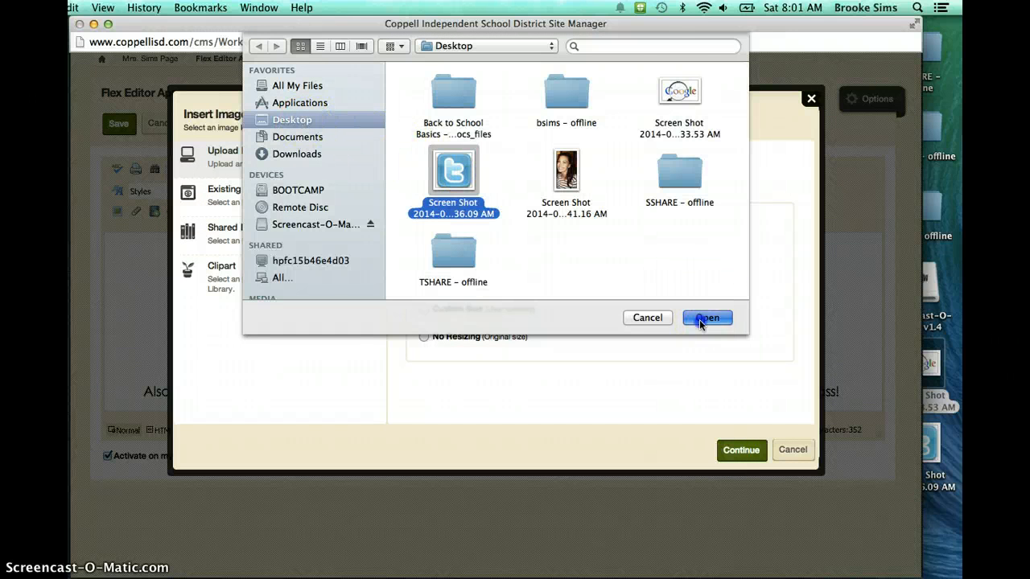
left_click(745, 449)
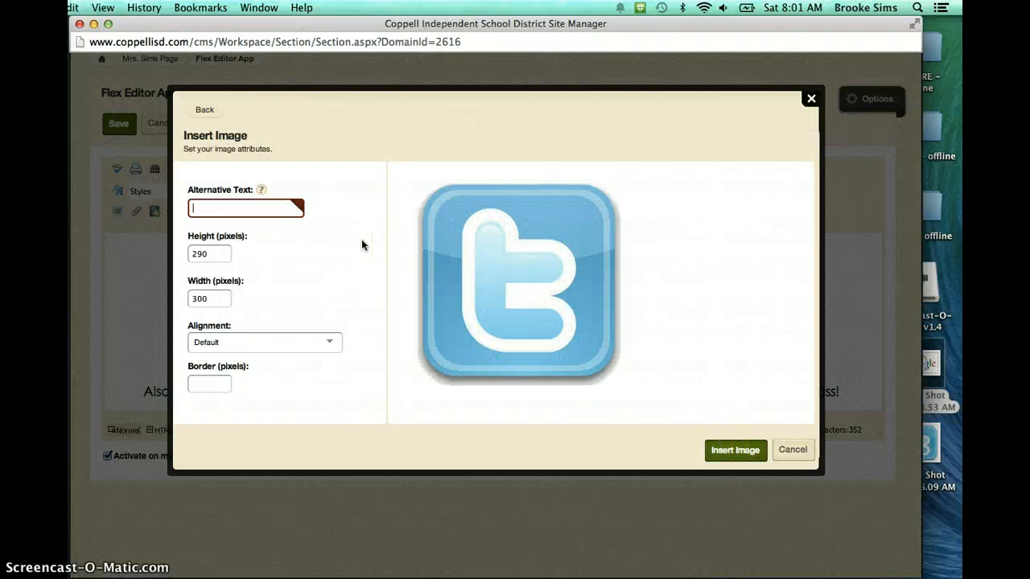
type("Twitter")
left_click(345, 241)
left_click(729, 449)
- Center the Twitter logo image beneath the Twitter feed sentence
left_click(341, 423)
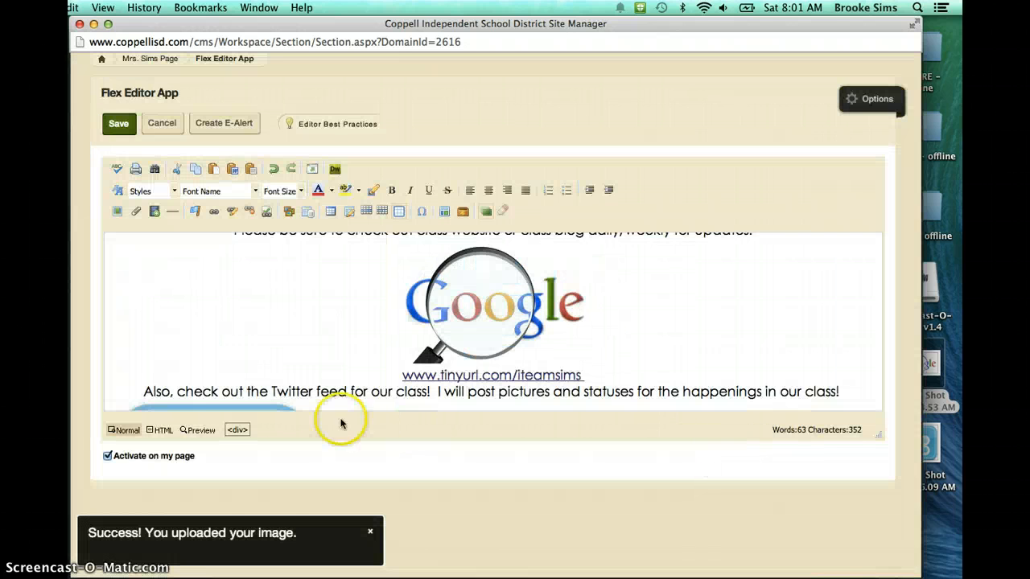
left_click(281, 405)
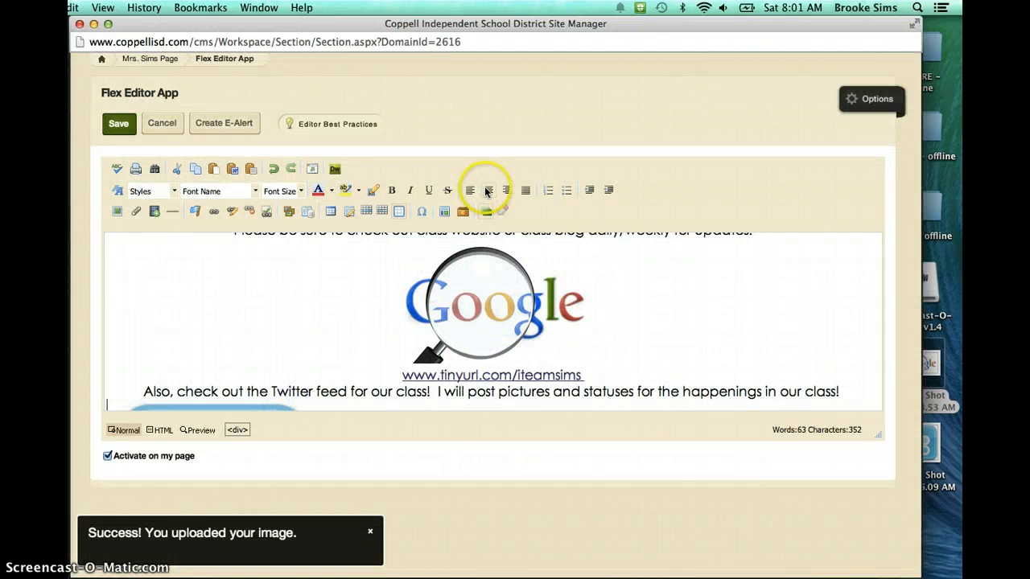
left_click(488, 191)
scroll(717, 314, "down", 8)
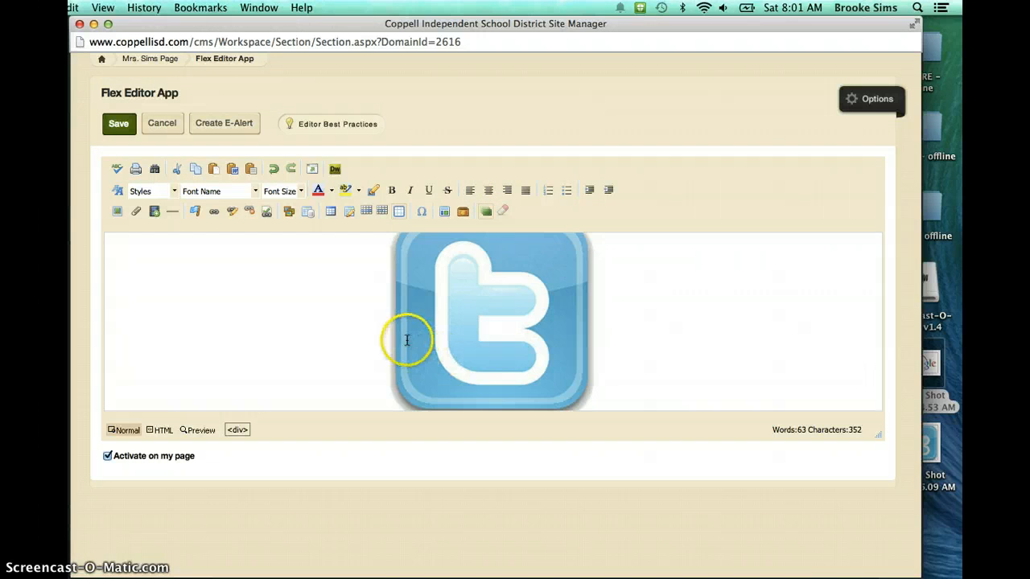
- Link the Twitter logo image to the web address of the class Twitter profile, set to open in a new window
left_click_drag(406, 339, 437, 340)
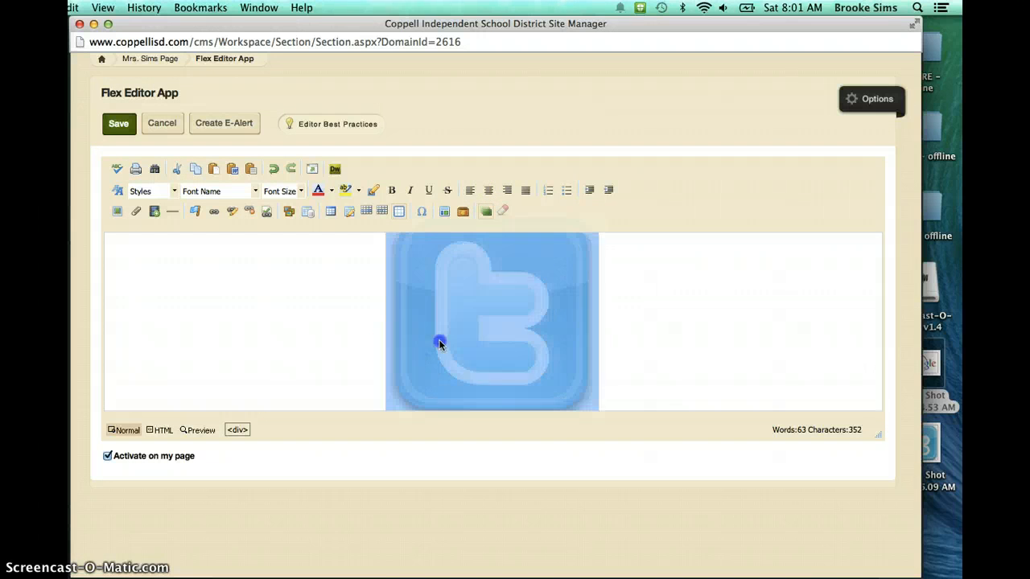
left_click(212, 212)
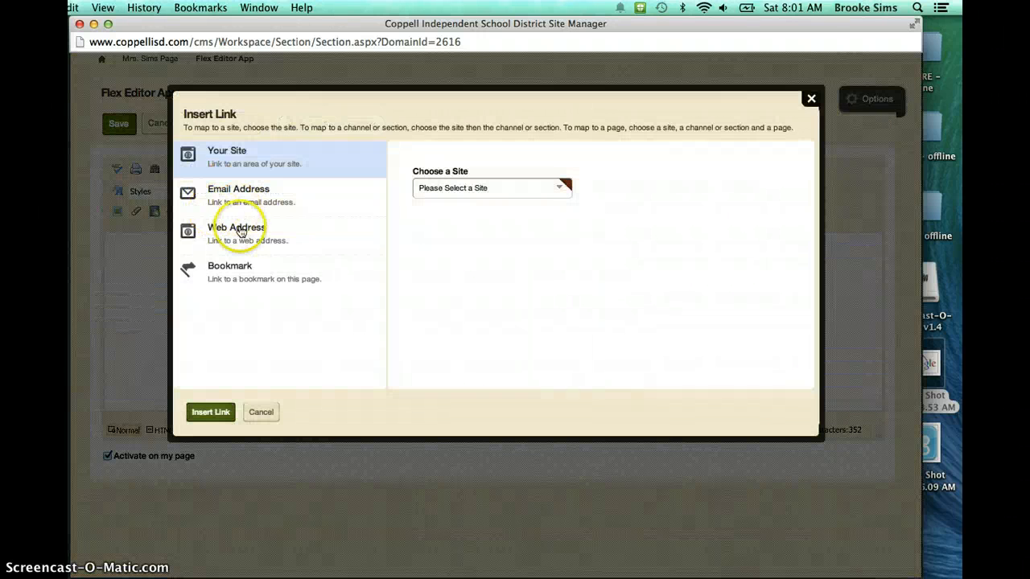
left_click(238, 229)
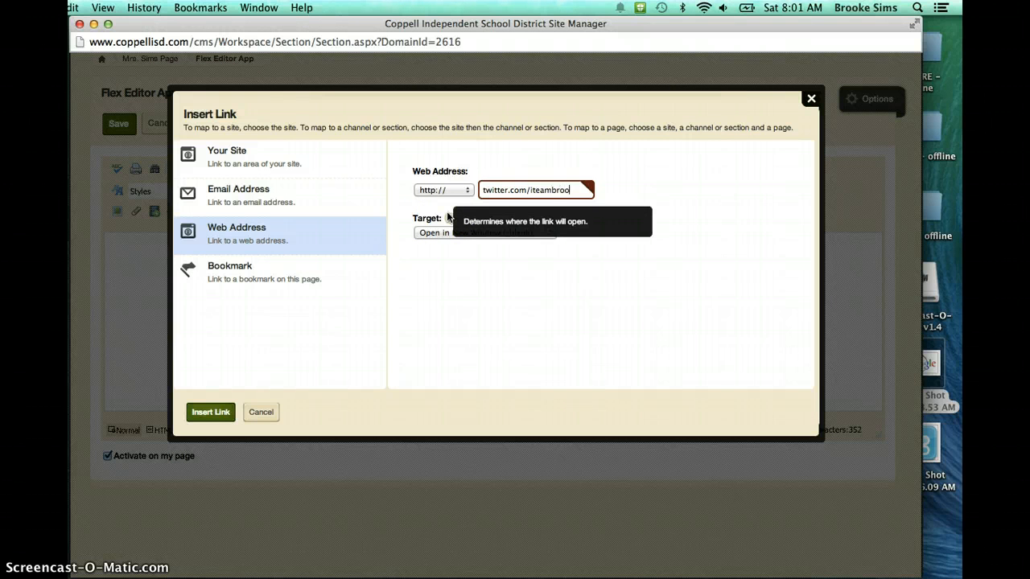
type("ke")
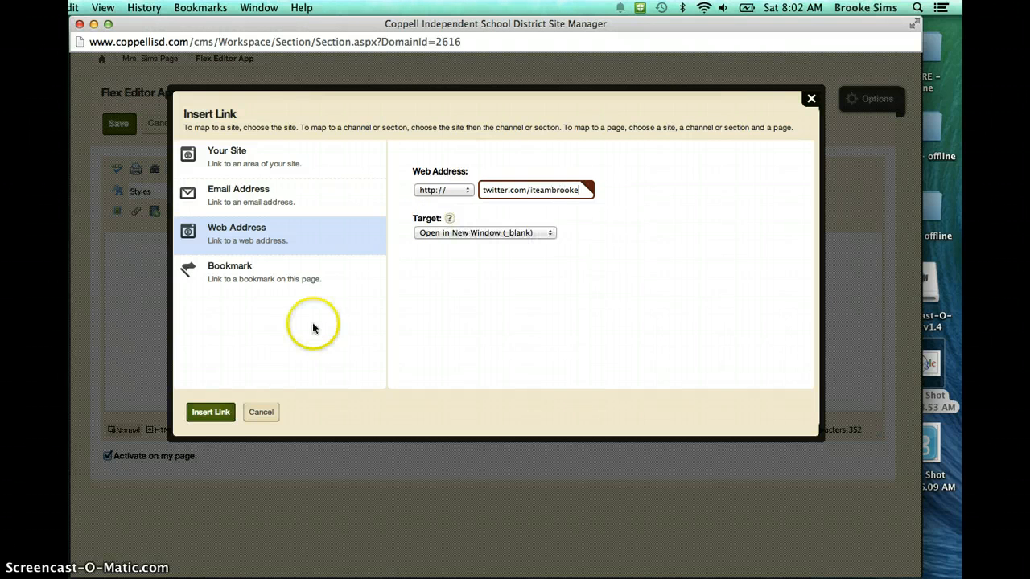
left_click(222, 415)
- Add the class Twitter profile address on a new line below the Twitter logo, in Century Gothic at Size 4 (14pt)
left_click(612, 355)
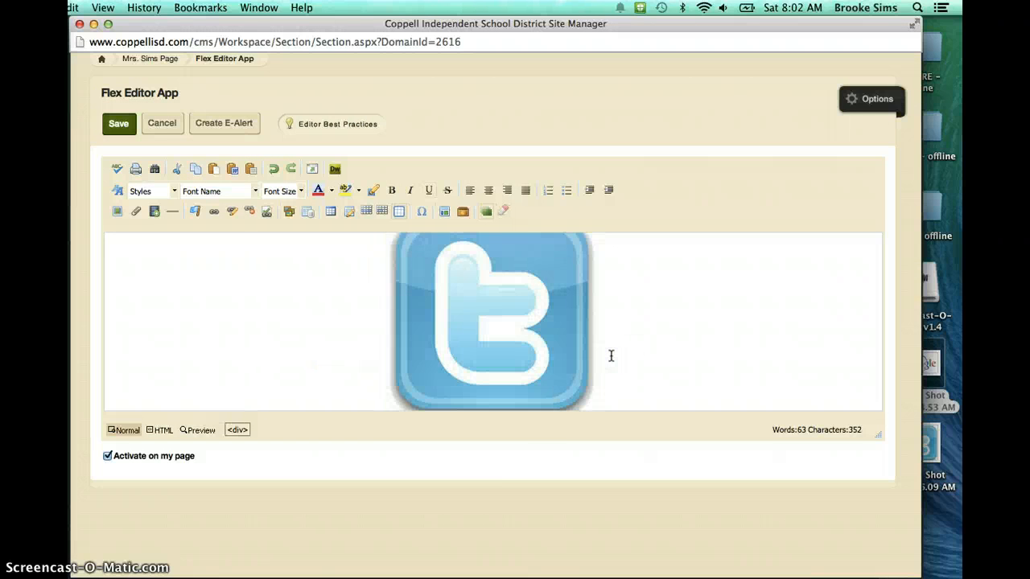
key("Return")
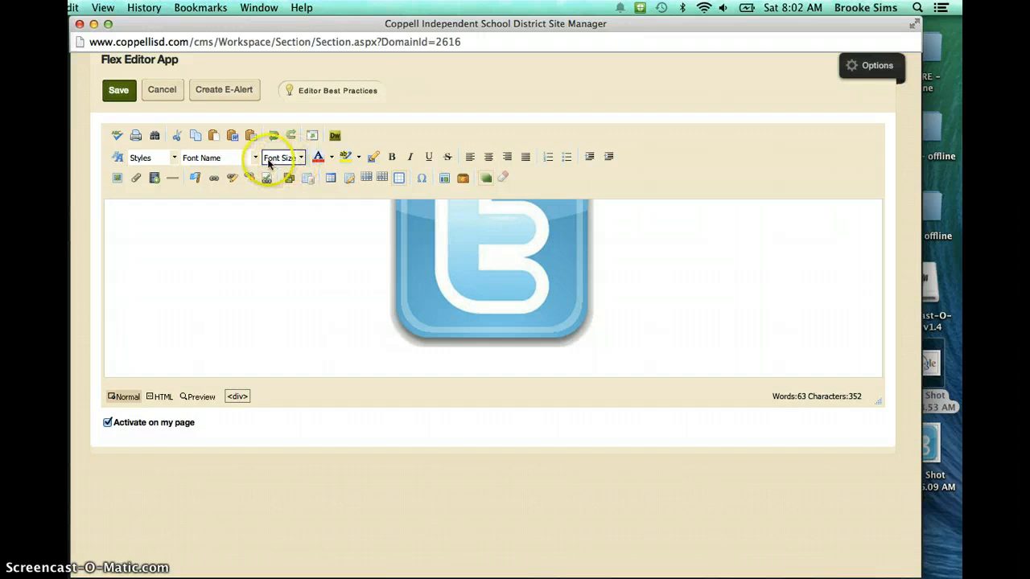
left_click(254, 158)
left_click(233, 234)
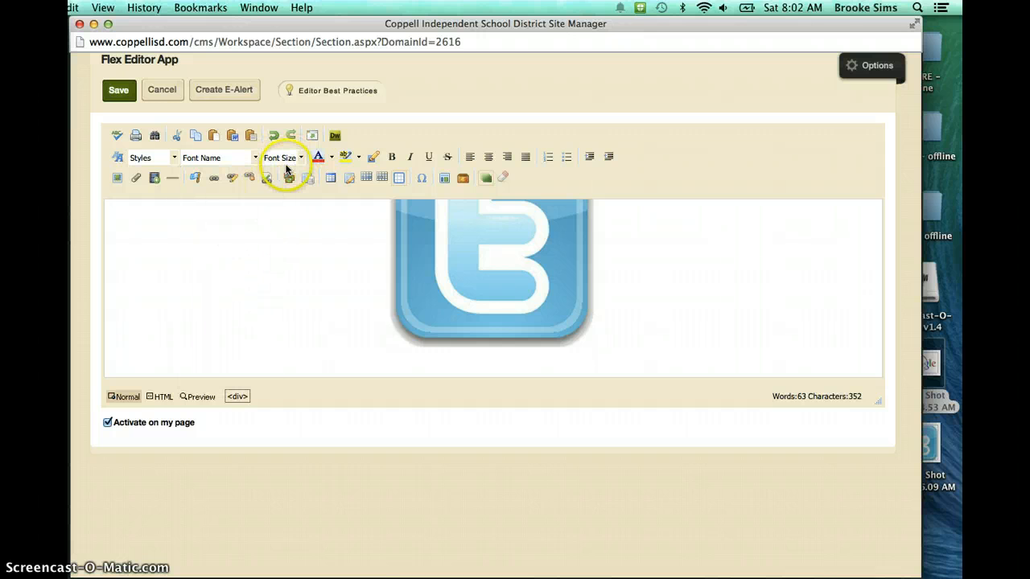
left_click(298, 159)
left_click(286, 223)
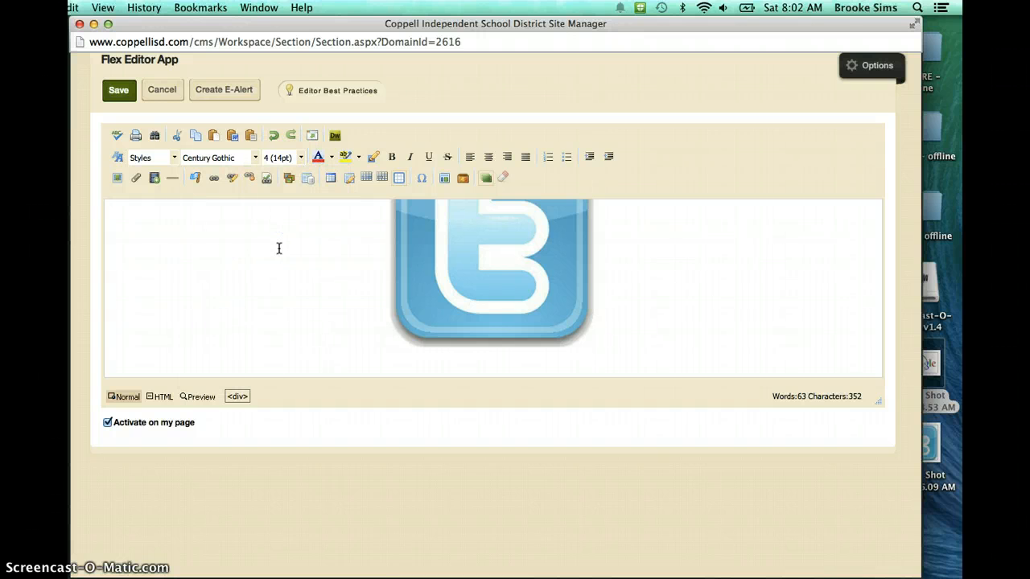
left_click(262, 348)
left_click(259, 359)
type("twitter.com/i")
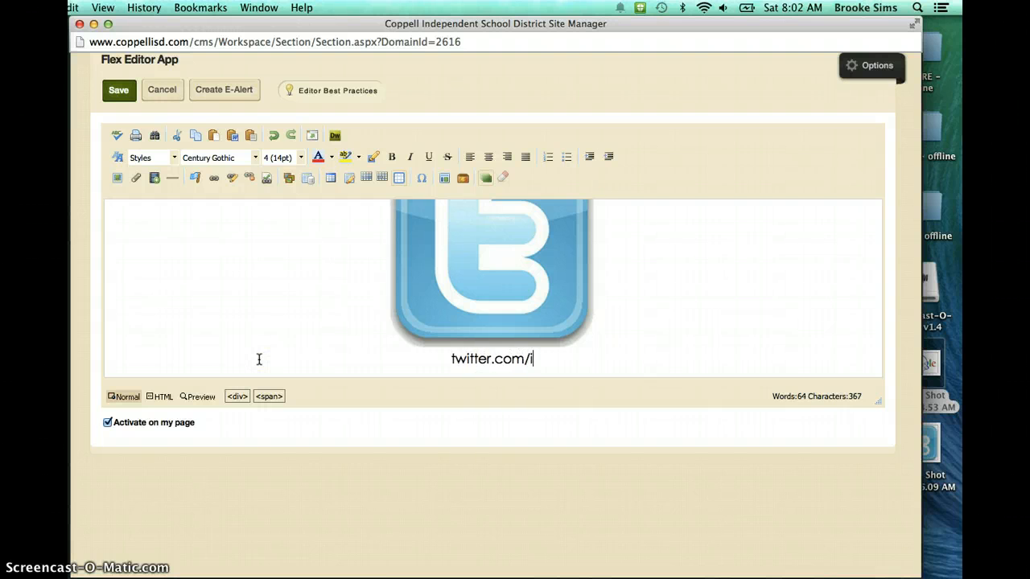
type("teambrooke")
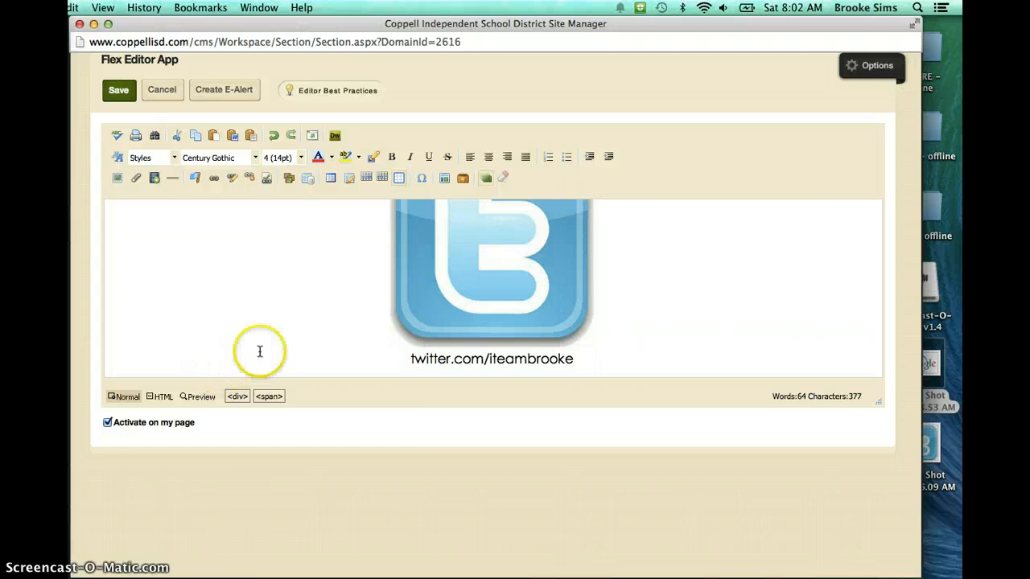
- Turn the Twitter address text below the logo into a web link to the same profile, opening in a new window
left_click(405, 358)
left_click_drag(408, 359, 567, 361)
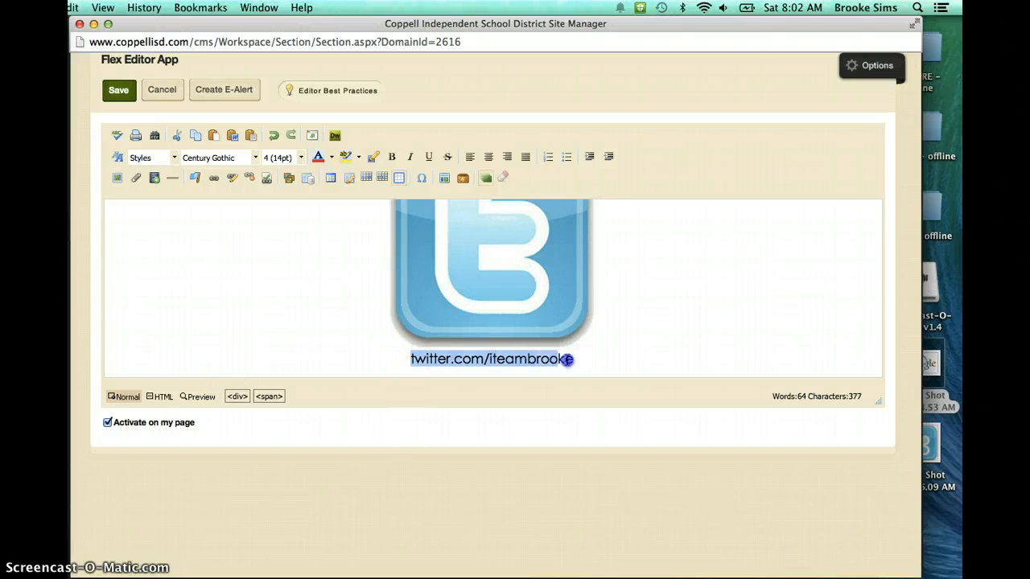
left_click(208, 179)
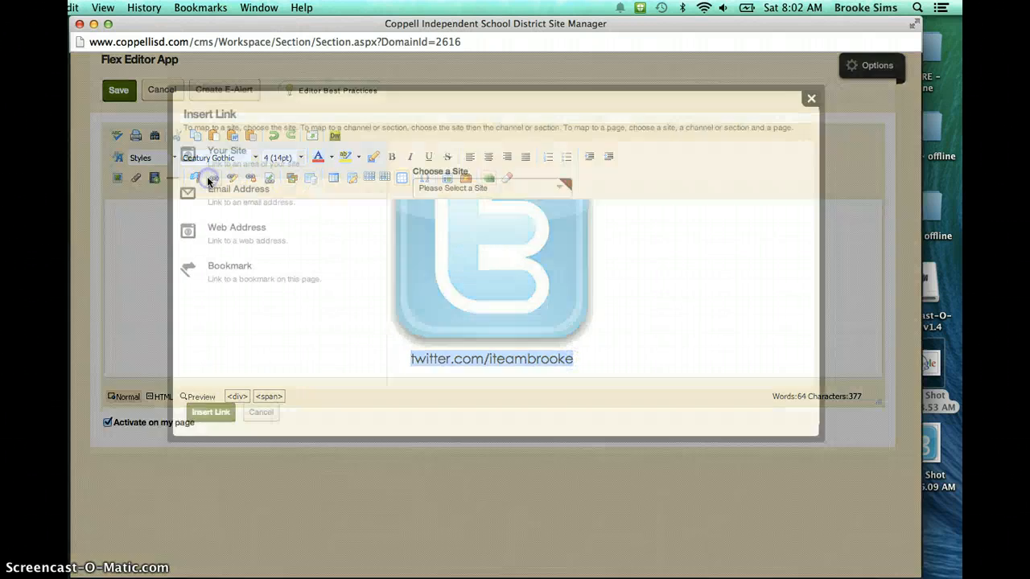
left_click(273, 229)
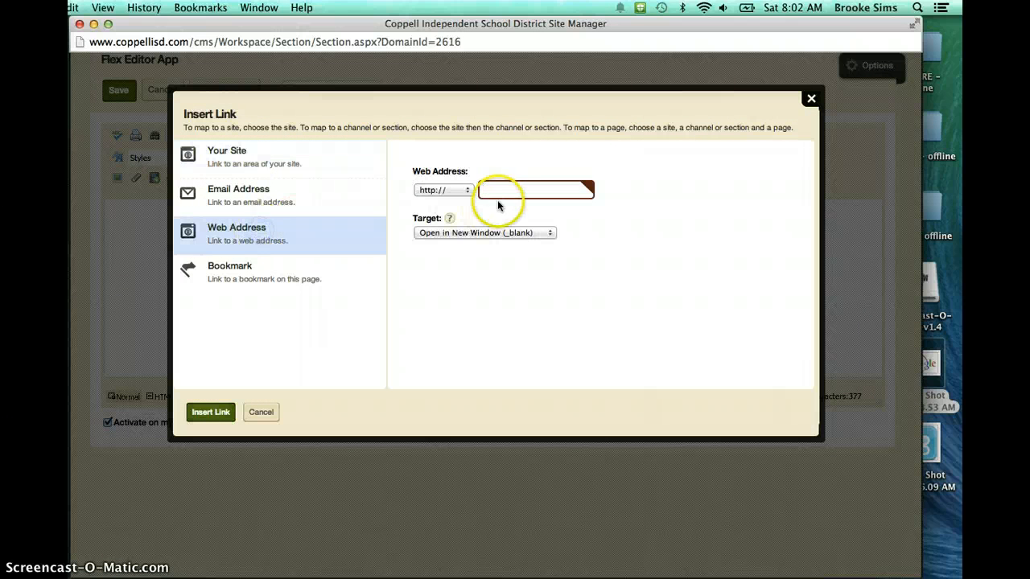
type("twitter.com/iteambrooke")
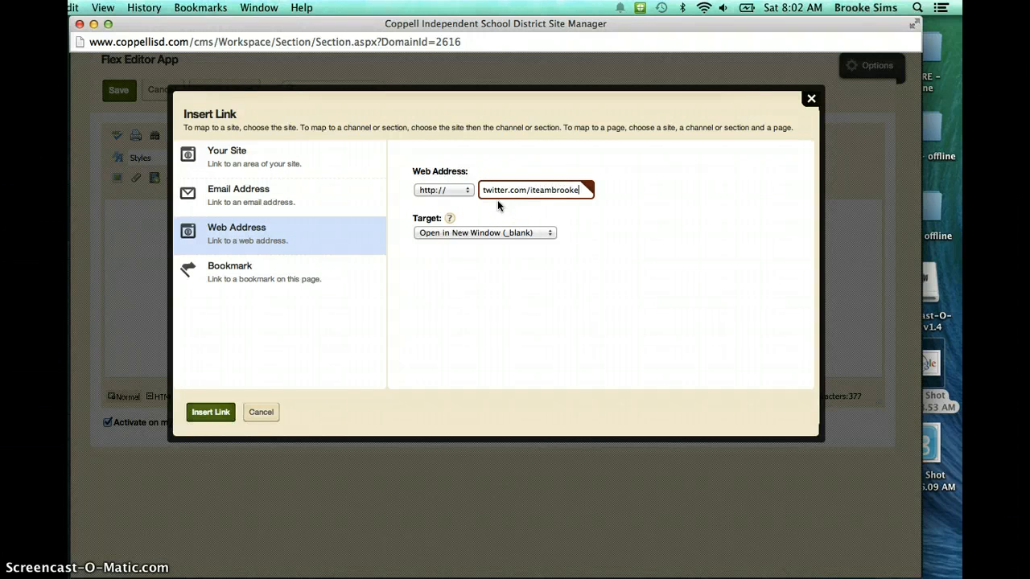
left_click(212, 412)
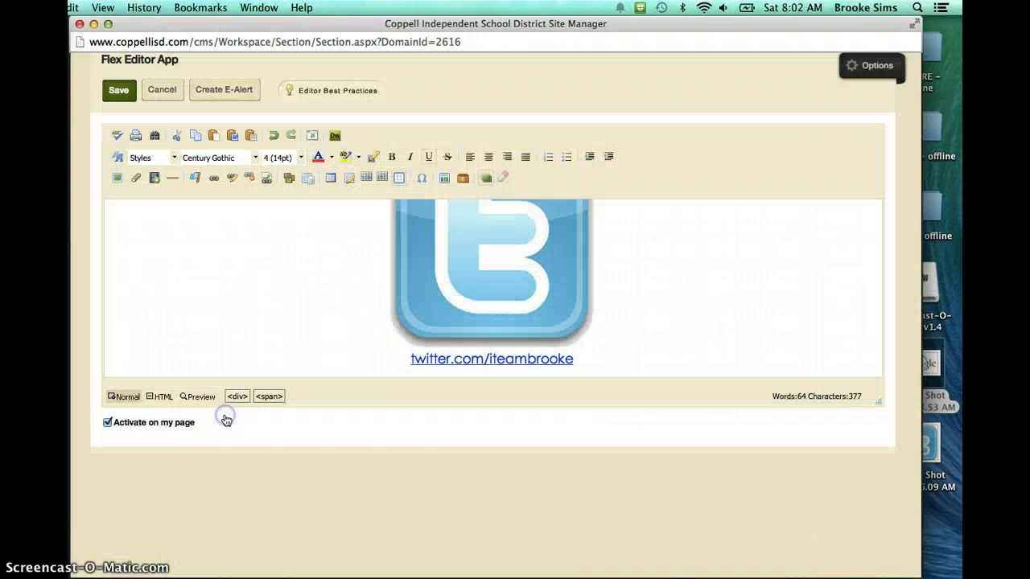
- Save the Flex Editor page content
left_click(250, 277)
left_click(121, 93)
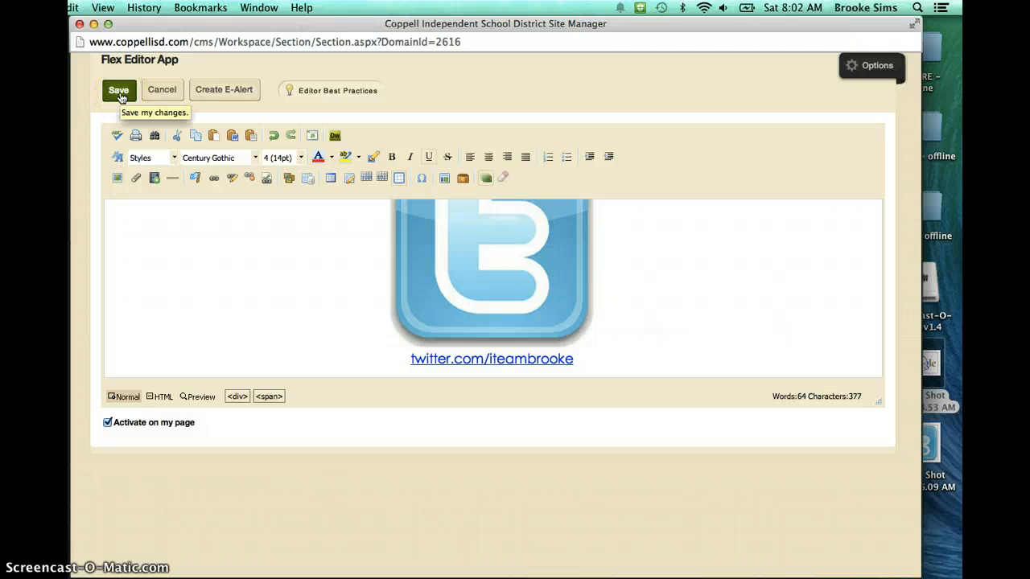
left_click(119, 92)
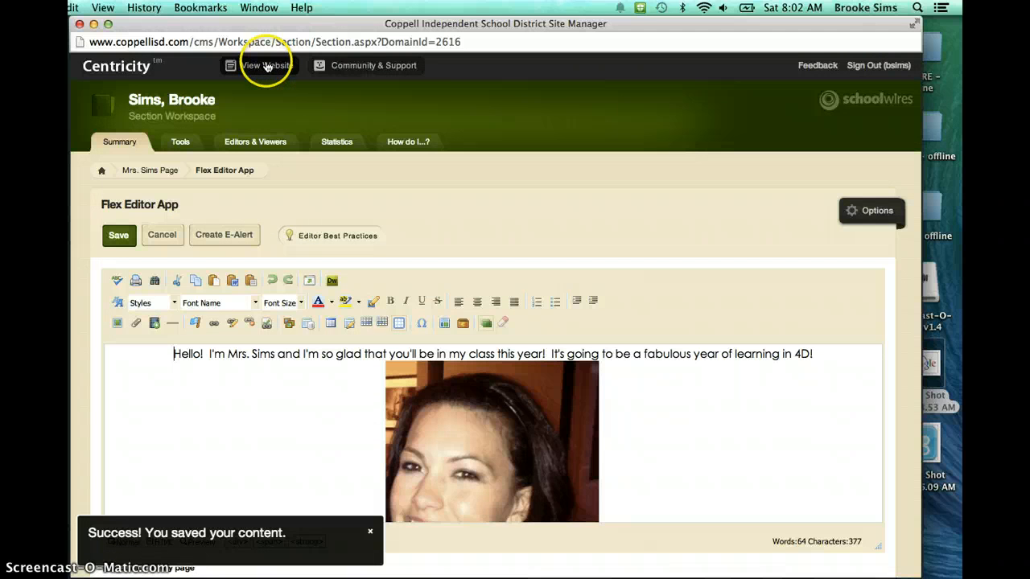
- View the teacher's page on the website, test the tinyurl class website link below the Google logo, and close the tab it opens
left_click(267, 66)
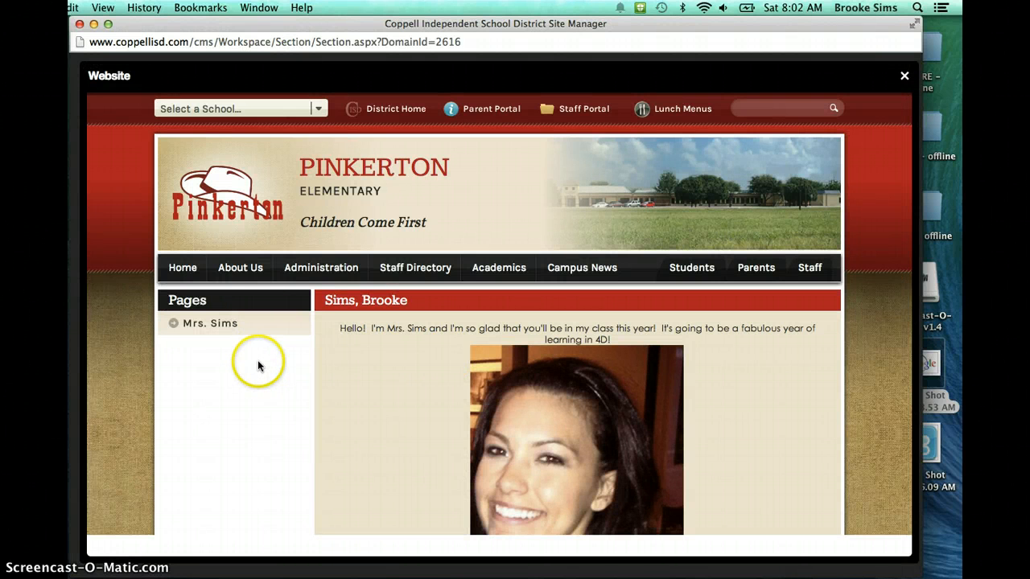
scroll(417, 353, "down", 3)
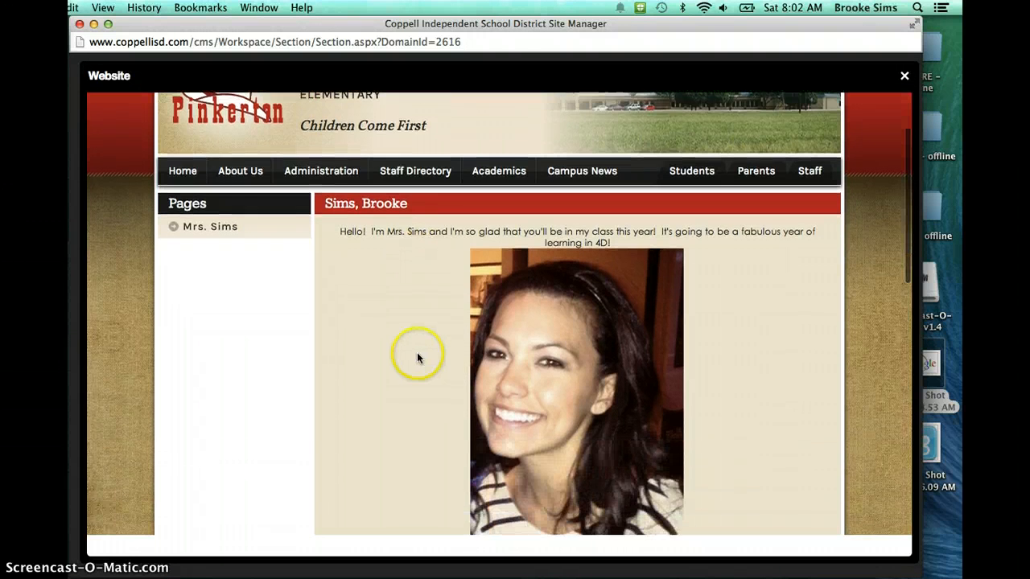
scroll(417, 358, "down", 10)
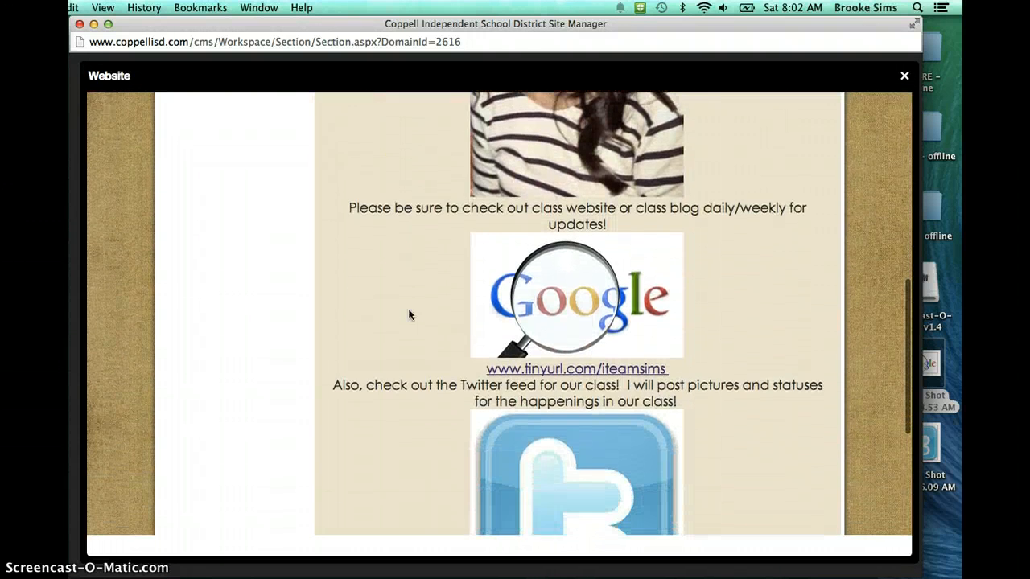
left_click(552, 371)
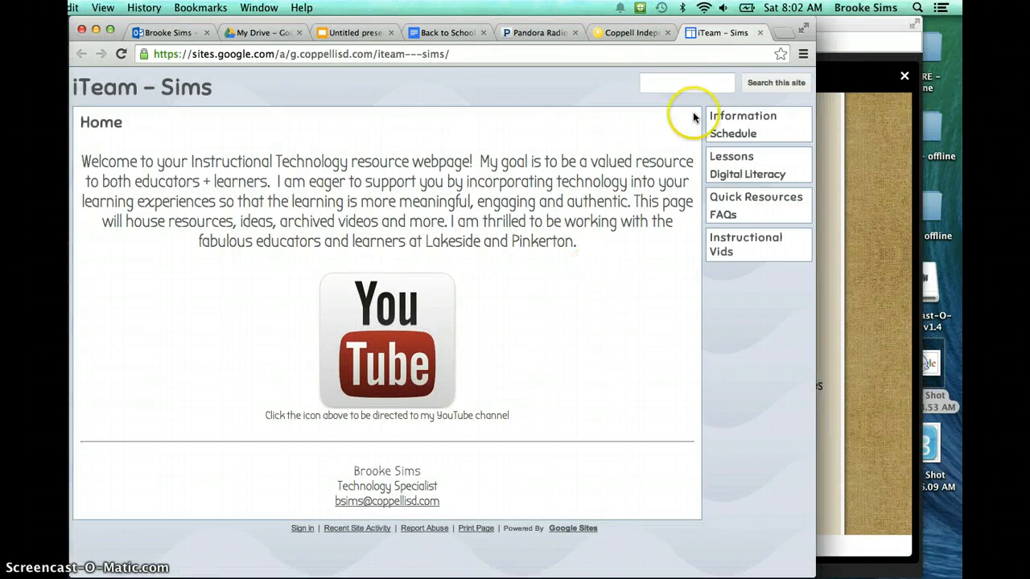
left_click(760, 32)
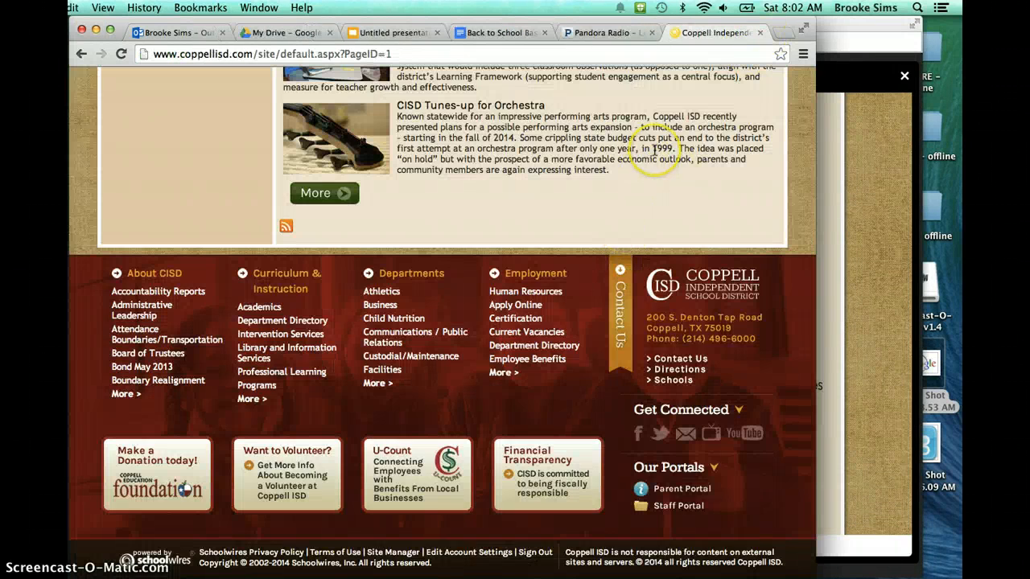
- Return to the beginning of the Coppell ISD home page
scroll(648, 165, "up", 10)
scroll(654, 151, "up", 10)
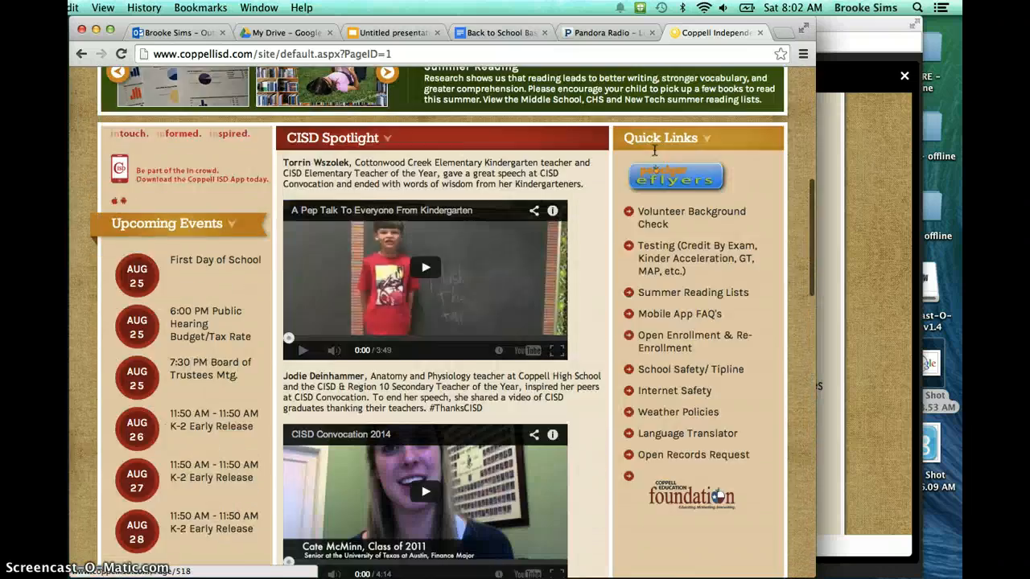